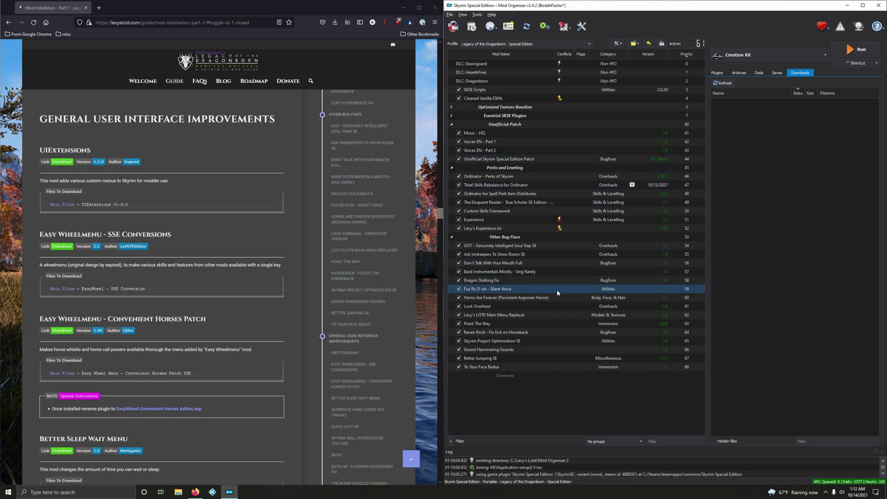
# Collapse all separators in the mod list, then expand them all to check the grouping.
pyautogui.rightClick(549, 271)
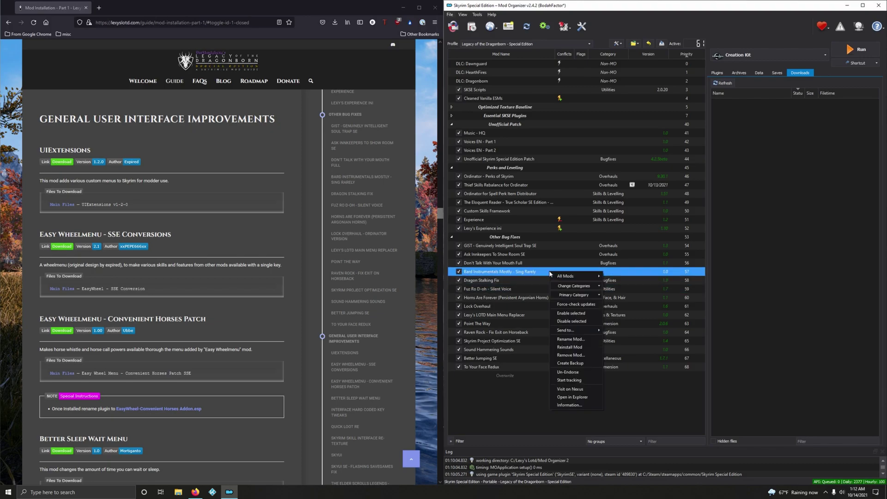
pyautogui.moveTo(577, 275)
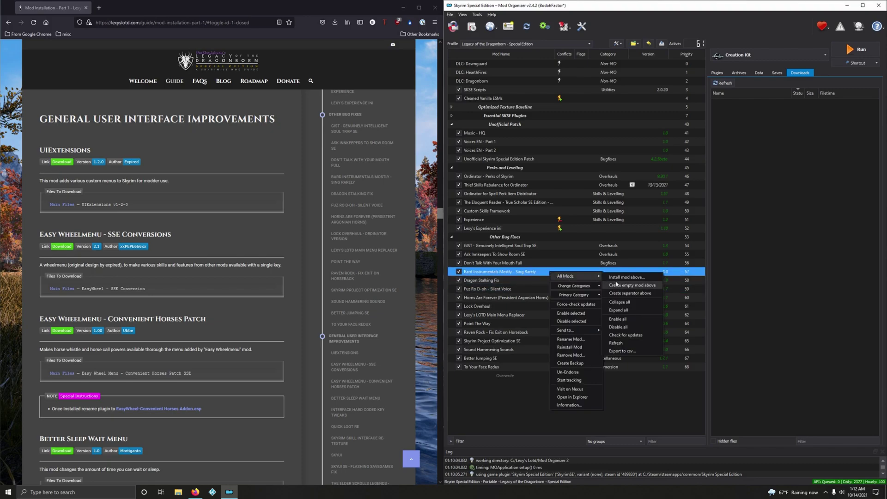
pyautogui.click(630, 303)
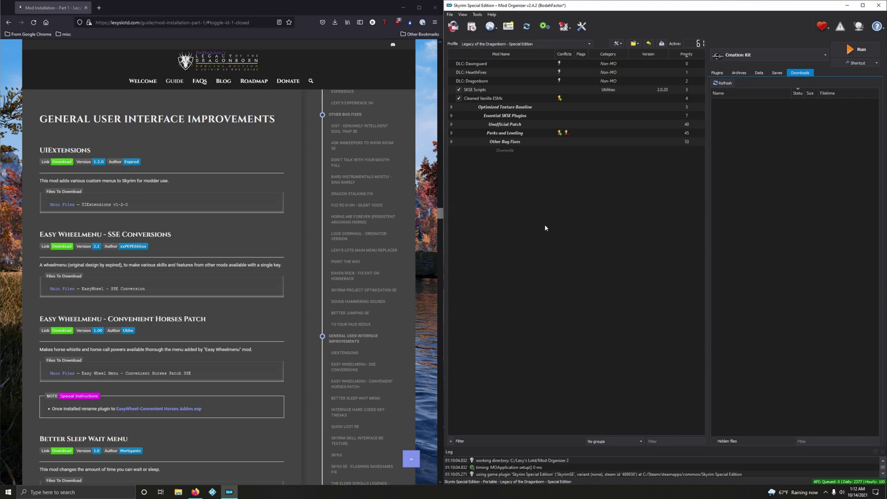
pyautogui.rightClick(530, 142)
pyautogui.moveTo(547, 149)
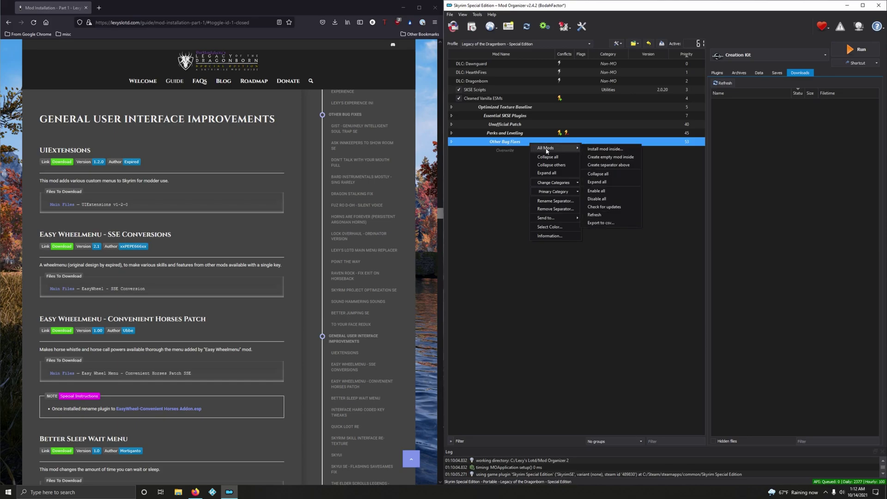
pyautogui.click(591, 182)
# Collapse every separator again so only the headings remain.
pyautogui.click(645, 341)
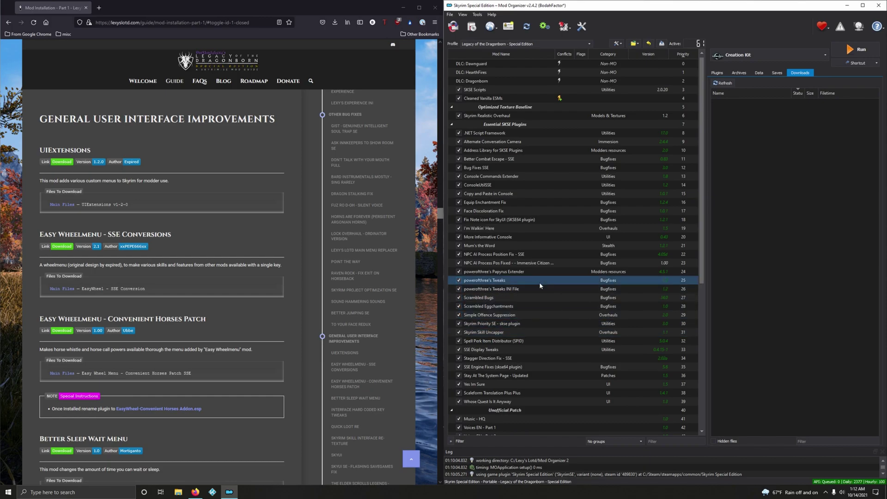
pyautogui.rightClick(535, 257)
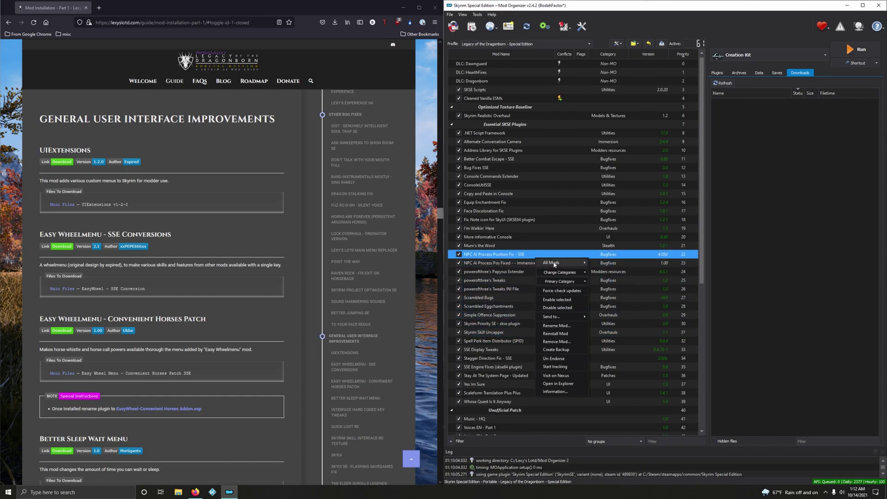
pyautogui.moveTo(554, 263)
pyautogui.click(614, 294)
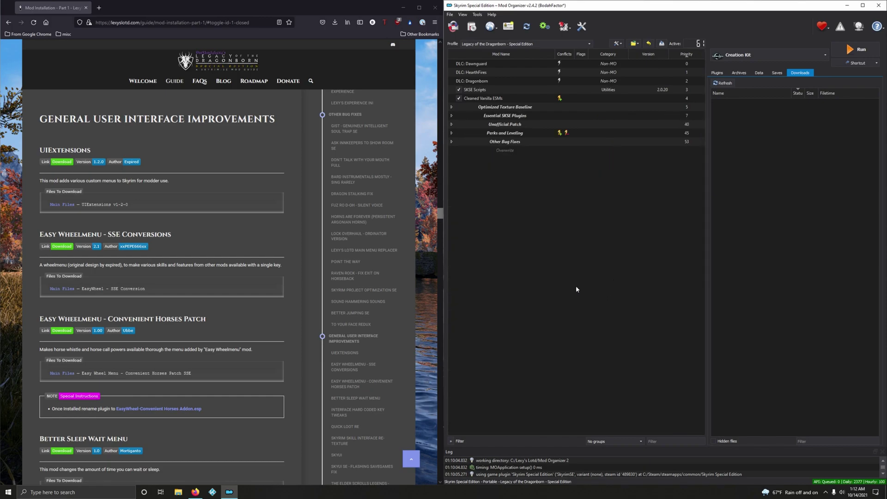
# Copy the 'General User Interface Improvements' heading from the guide page.
pyautogui.click(39, 121)
pyautogui.moveTo(41, 122); pyautogui.dragTo(286, 121)
pyautogui.click(44, 122)
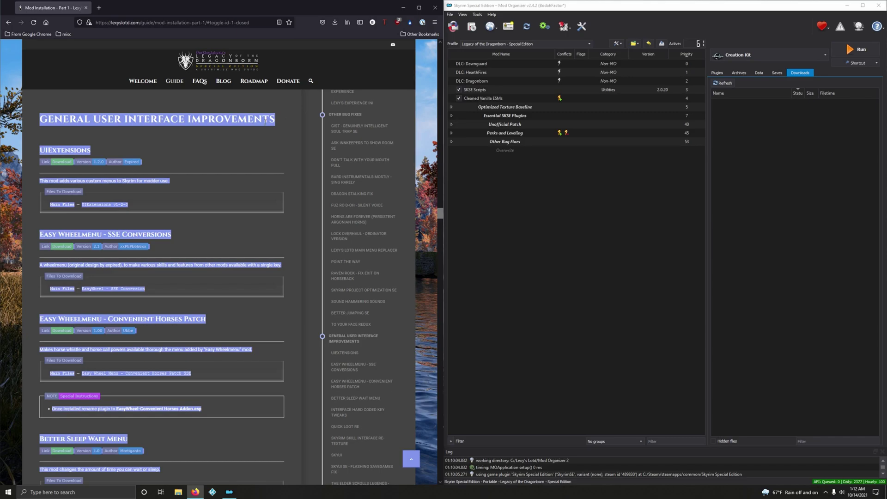
pyautogui.click(69, 122)
pyautogui.moveTo(40, 121); pyautogui.dragTo(278, 123)
pyautogui.rightClick(272, 121)
pyautogui.click(286, 127)
# Create a new separator named 'General User Interface Improvements' from the pasted heading.
pyautogui.click(615, 44)
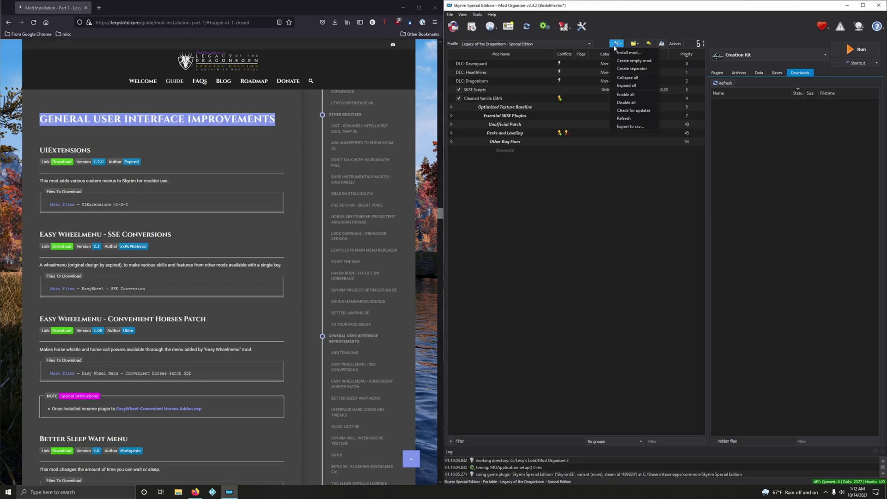
pyautogui.click(624, 70)
pyautogui.rightClick(686, 251)
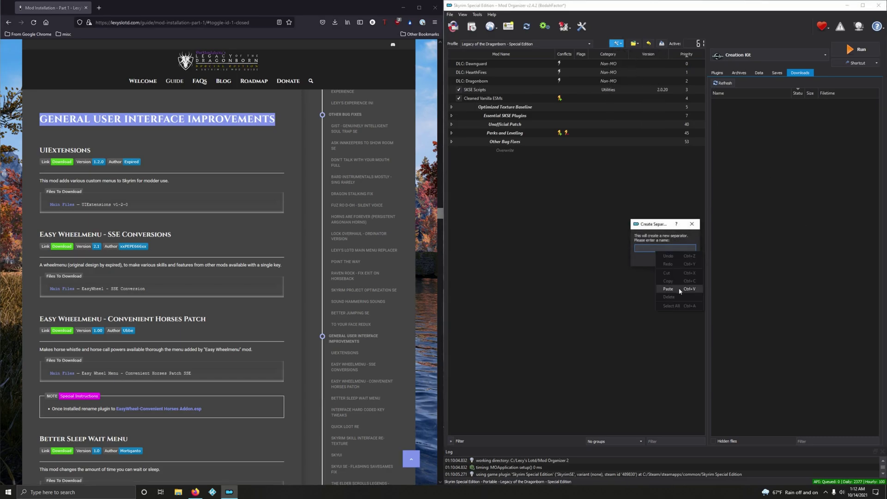
pyautogui.click(679, 288)
pyautogui.click(670, 258)
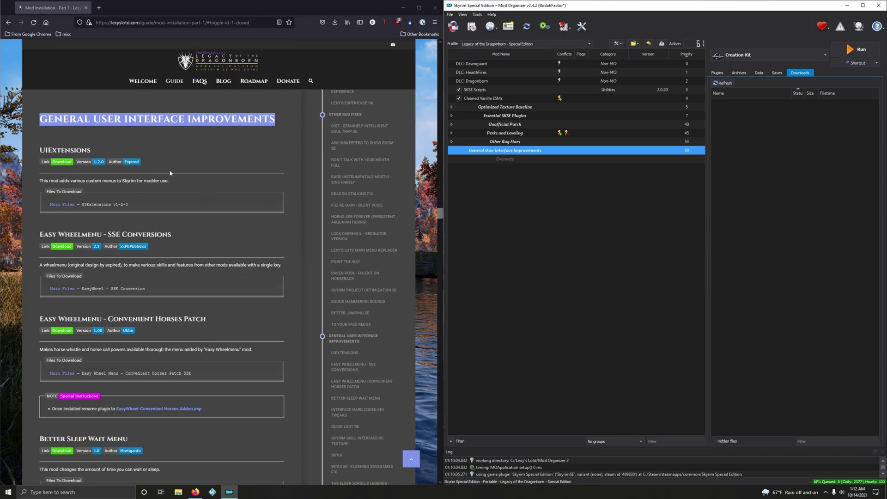
# Send the UIExtensions main file from Nexus to Mod Organizer's downloads.
pyautogui.scroll(-1, 173, 169)
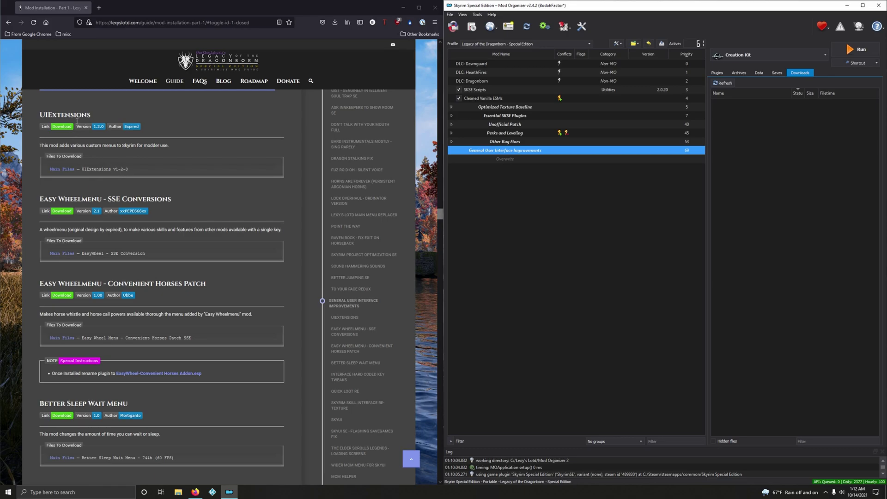
pyautogui.click(64, 126)
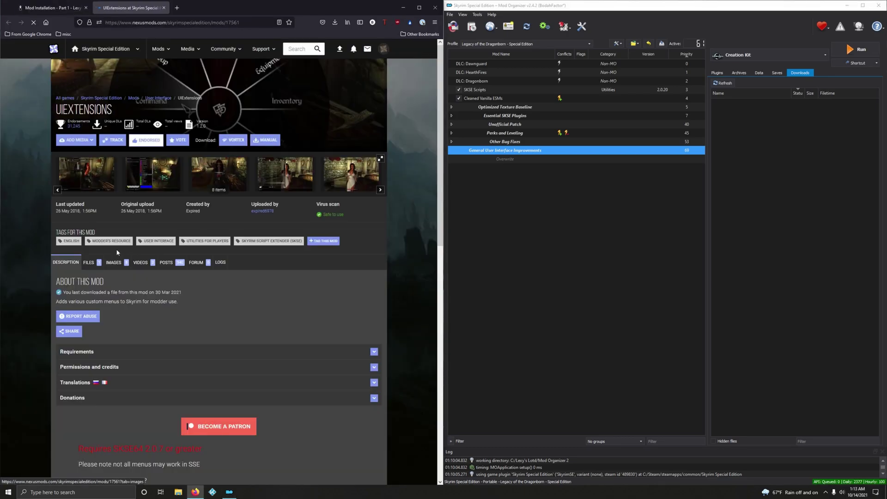
pyautogui.click(90, 262)
pyautogui.scroll(-2, 141, 269)
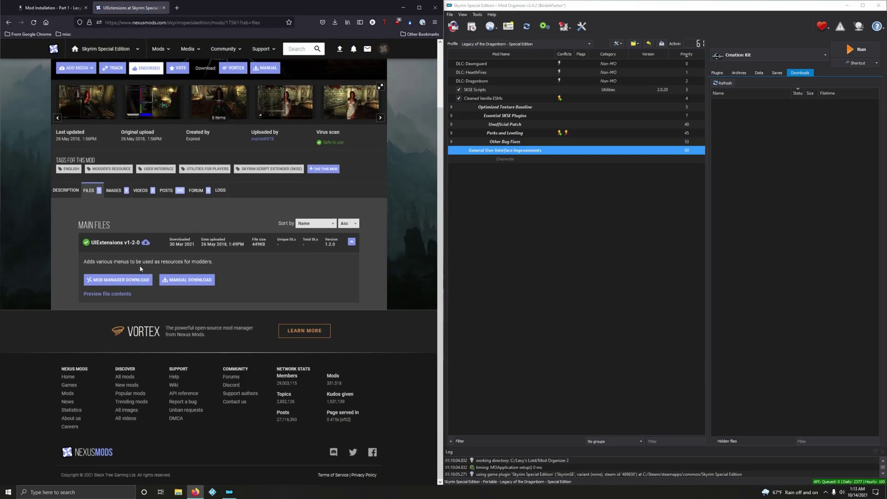
pyautogui.click(138, 280)
pyautogui.click(388, 220)
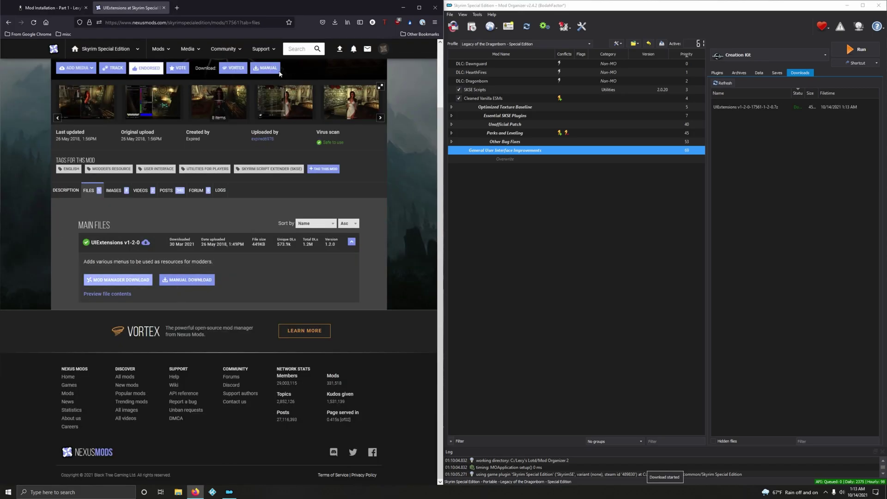
pyautogui.click(165, 8)
# Install UIExtensions without extracting its BSA, then enable it.
pyautogui.doubleClick(756, 108)
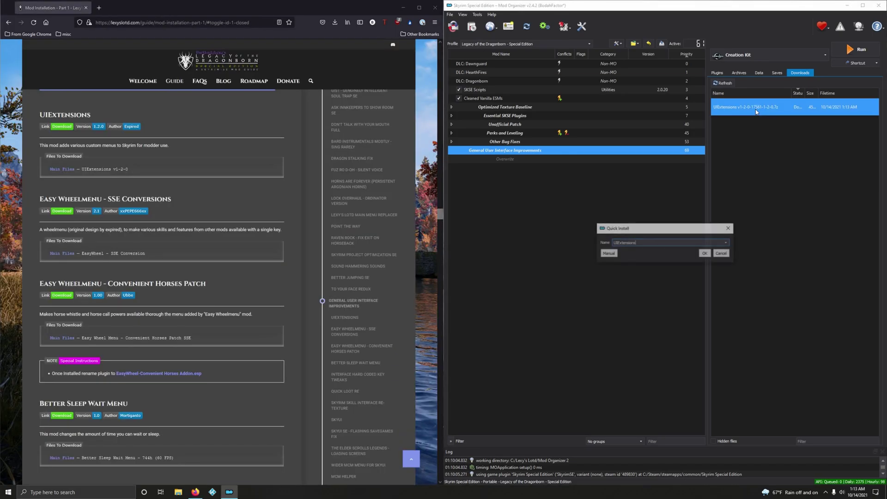
pyautogui.click(705, 254)
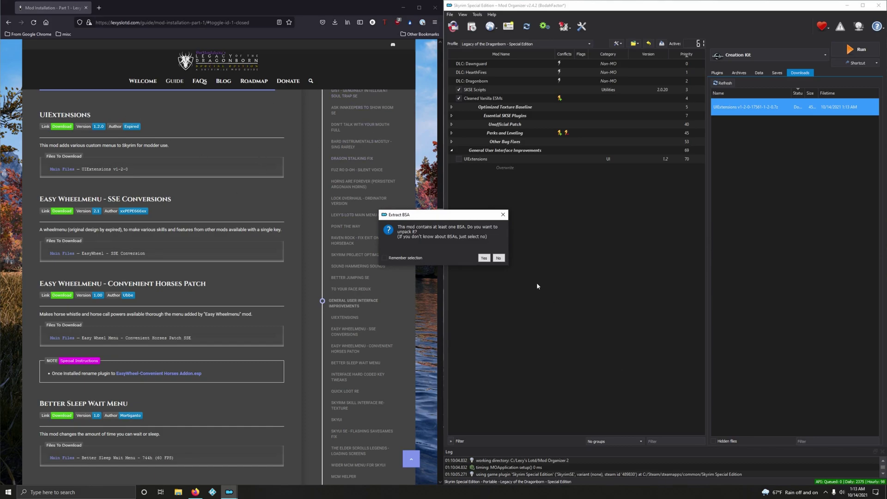
pyautogui.click(498, 257)
pyautogui.click(459, 159)
pyautogui.scroll(-3, 264, 217)
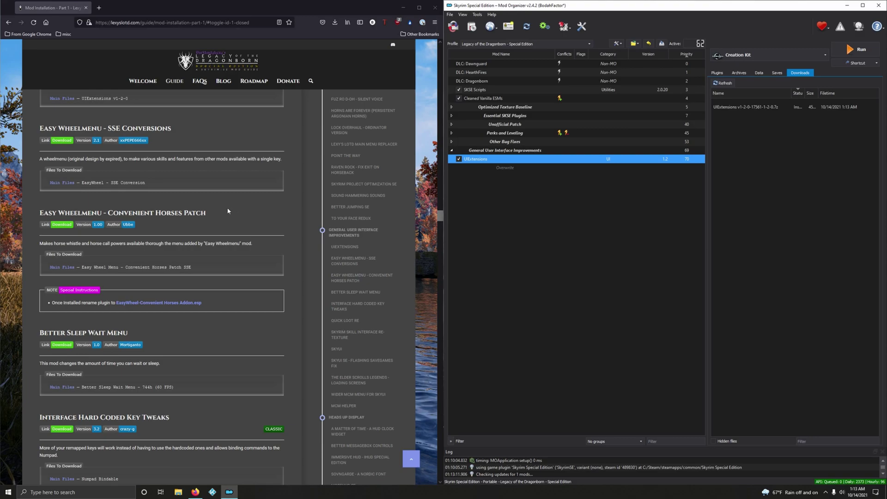
# Download Easy Wheelmenu - SSE Conversion from Nexus and install it under the suggested name.
pyautogui.click(63, 140)
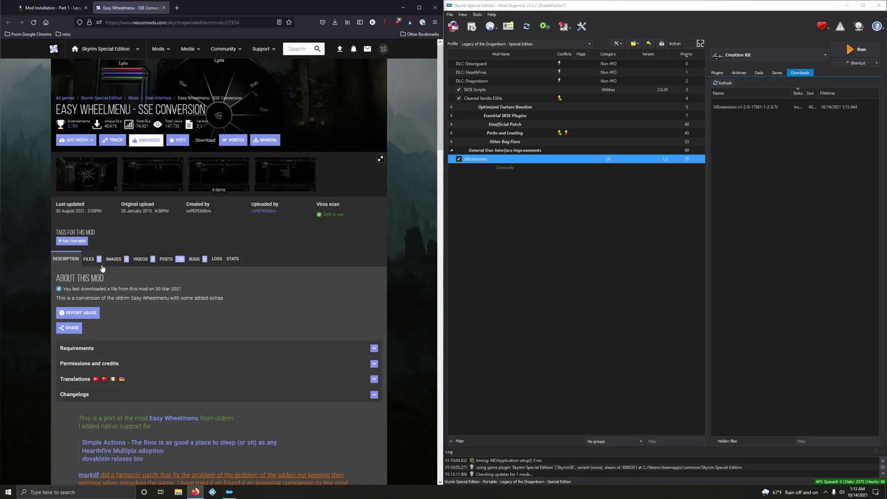
pyautogui.click(101, 263)
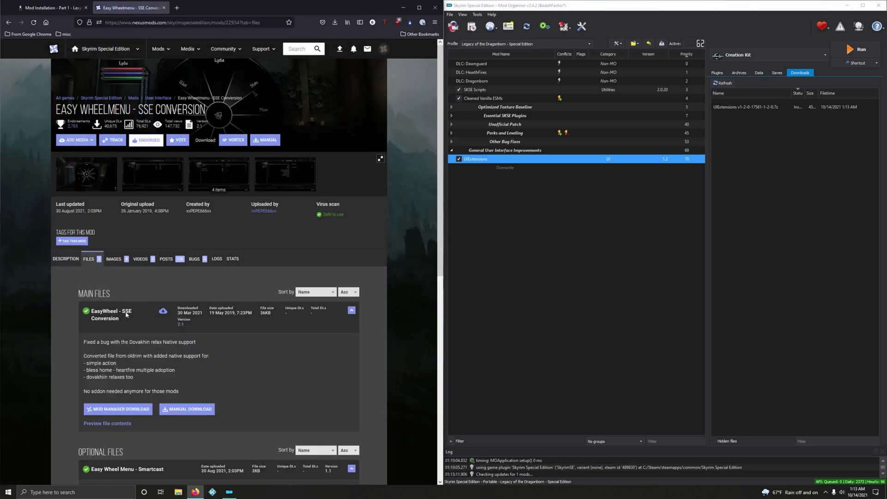
pyautogui.click(117, 412)
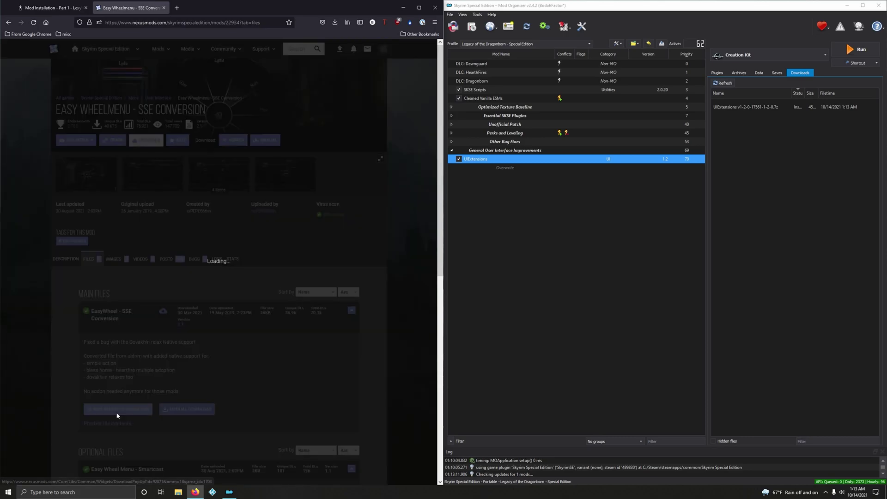
pyautogui.click(164, 8)
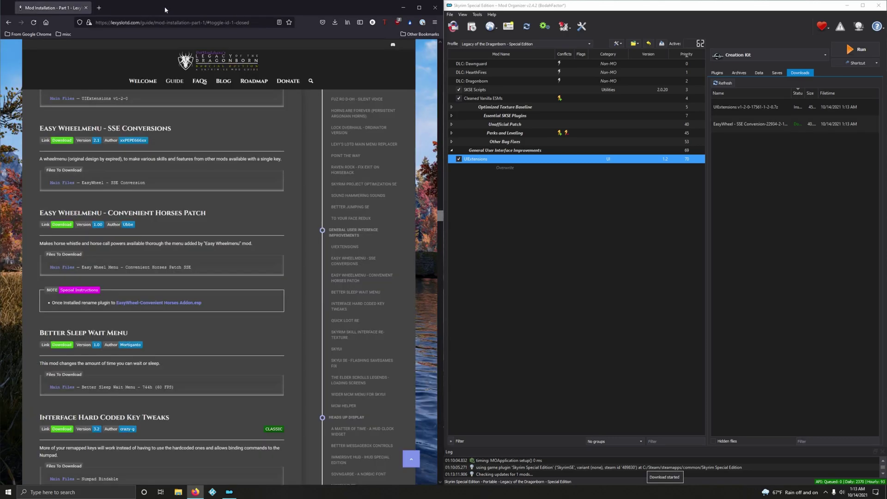
pyautogui.doubleClick(746, 124)
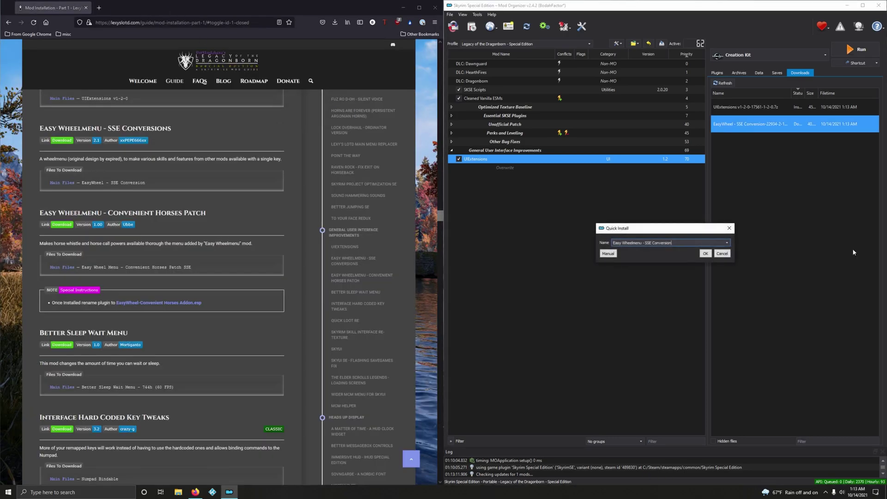
pyautogui.click(704, 253)
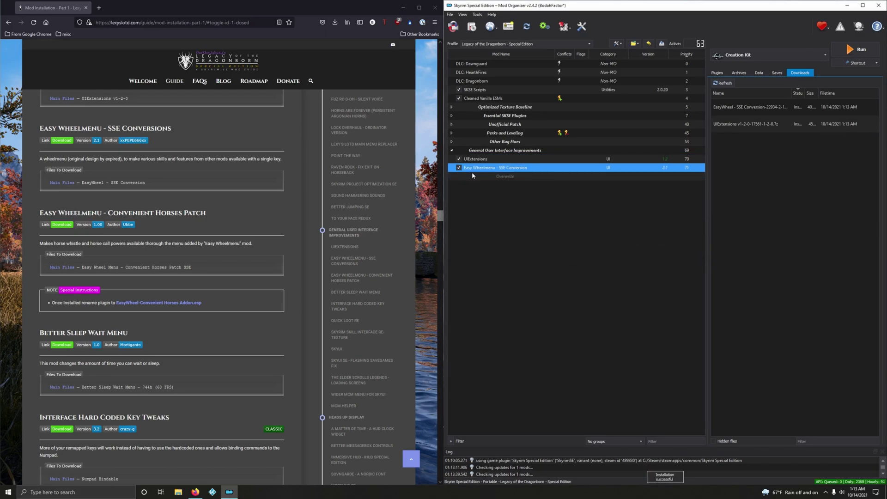
pyautogui.scroll(-1, 232, 273)
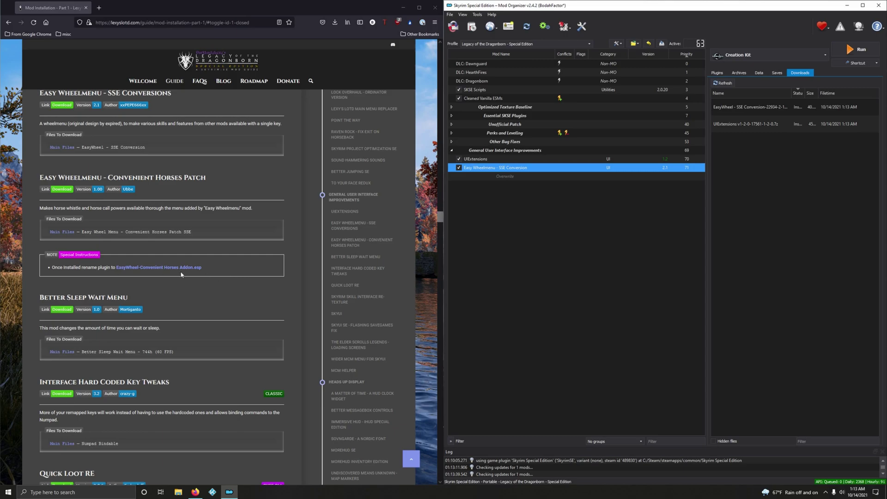
# Download Easy Wheelmenu - Convenient Horses Patch from Nexus and install it.
pyautogui.click(61, 189)
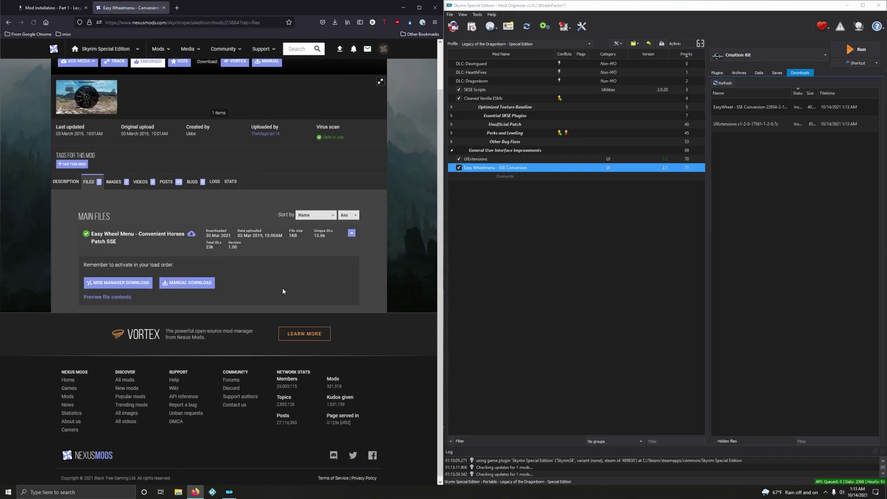
pyautogui.click(146, 281)
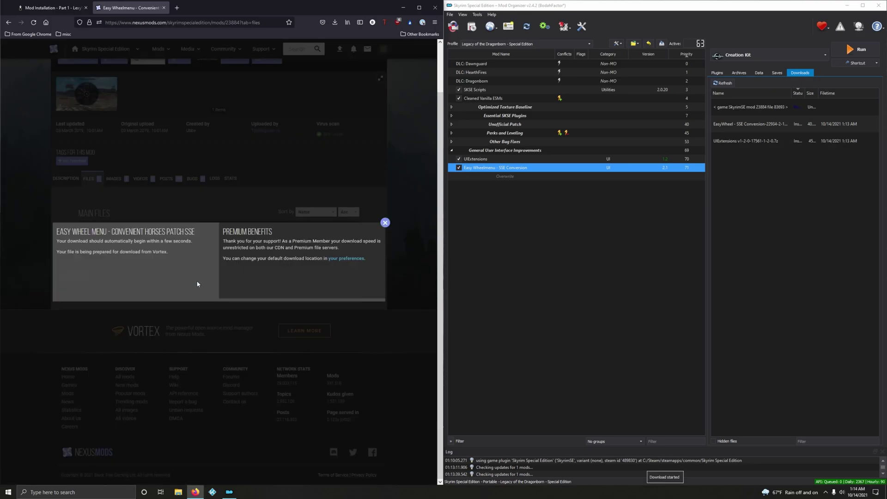
pyautogui.click(386, 223)
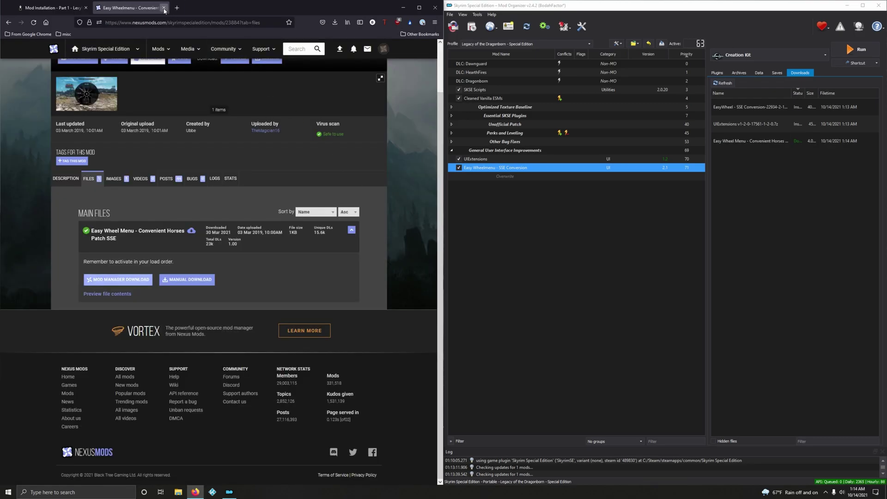
pyautogui.click(164, 8)
pyautogui.doubleClick(759, 140)
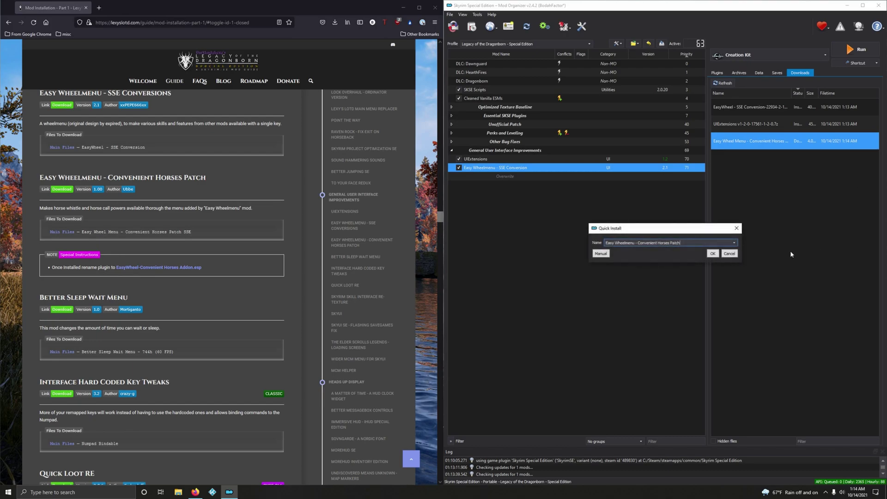
pyautogui.click(713, 254)
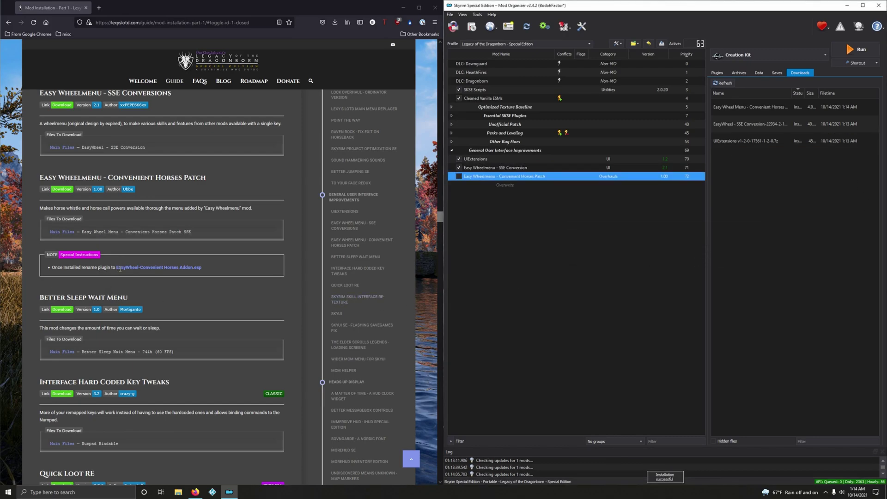
# Copy the plugin name 'EasyWheel-Convenient Horses Addon.esp' from the guide.
pyautogui.moveTo(119, 270); pyautogui.dragTo(205, 271)
pyautogui.rightClick(201, 270)
pyautogui.click(252, 278)
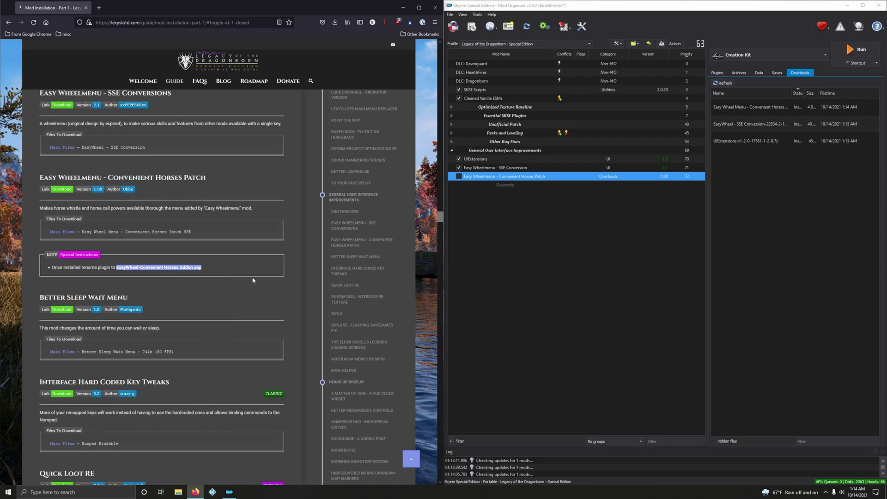
# Open the Convenient Horses Patch folder in Explorer and select EasyWheel-Convenient Horses Addon.esl.
pyautogui.rightClick(479, 180)
pyautogui.click(506, 305)
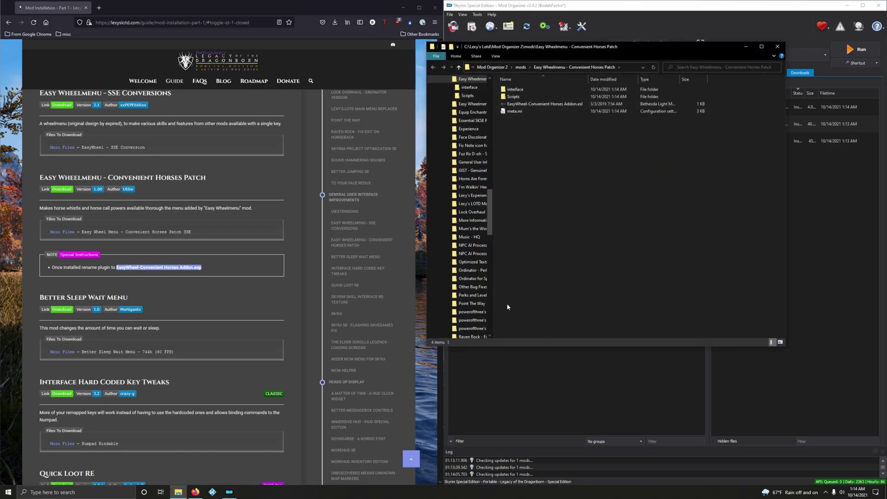
pyautogui.click(550, 105)
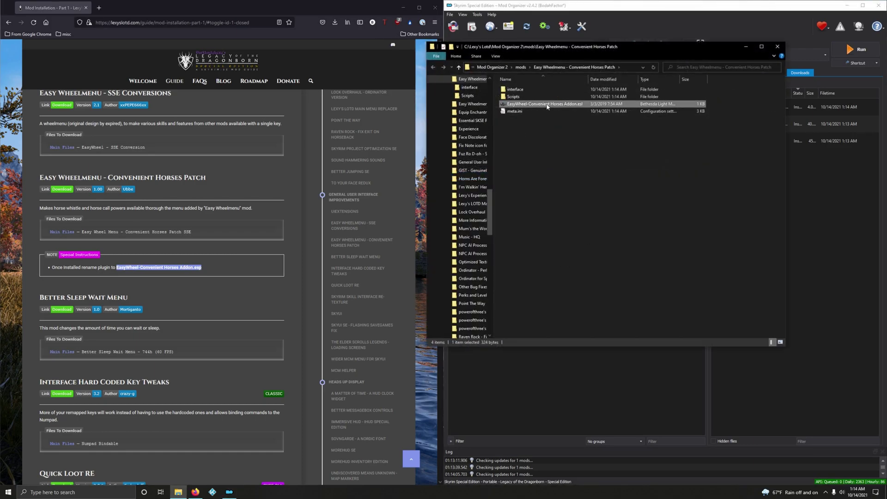
pyautogui.rightClick(548, 107)
pyautogui.click(497, 193)
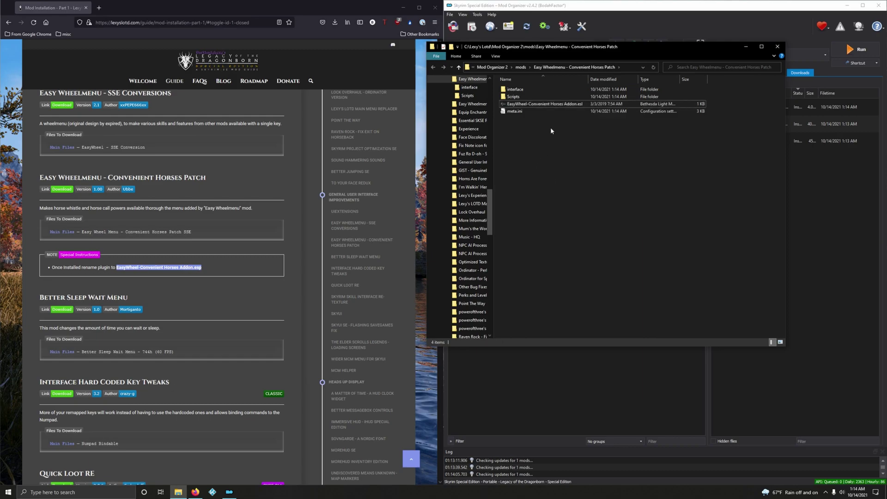
pyautogui.click(552, 123)
pyautogui.click(578, 105)
pyautogui.click(580, 106)
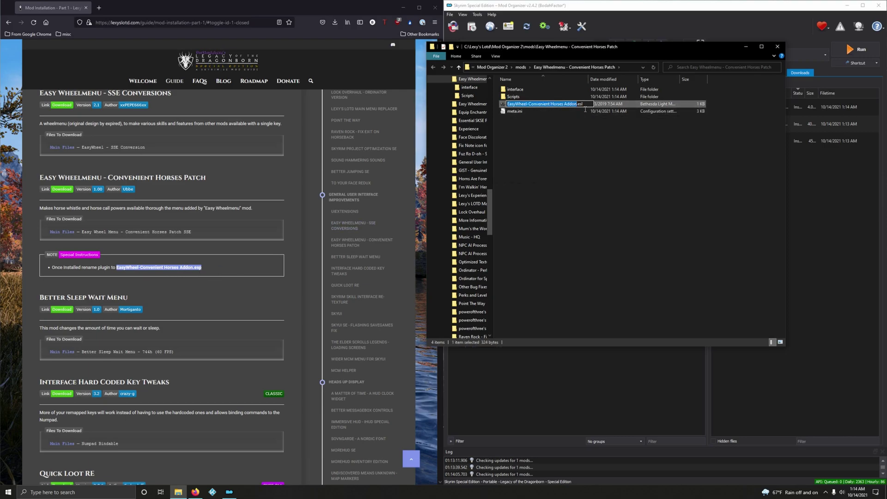
pyautogui.press('Escape')
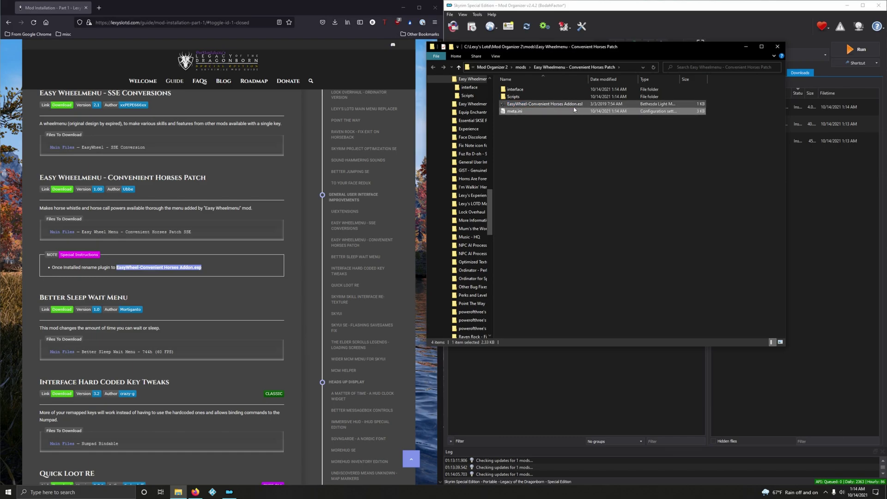
# Rename the plugin's extension from .esl to .esp, confirm, and close the folder.
pyautogui.rightClick(572, 106)
pyautogui.click(591, 220)
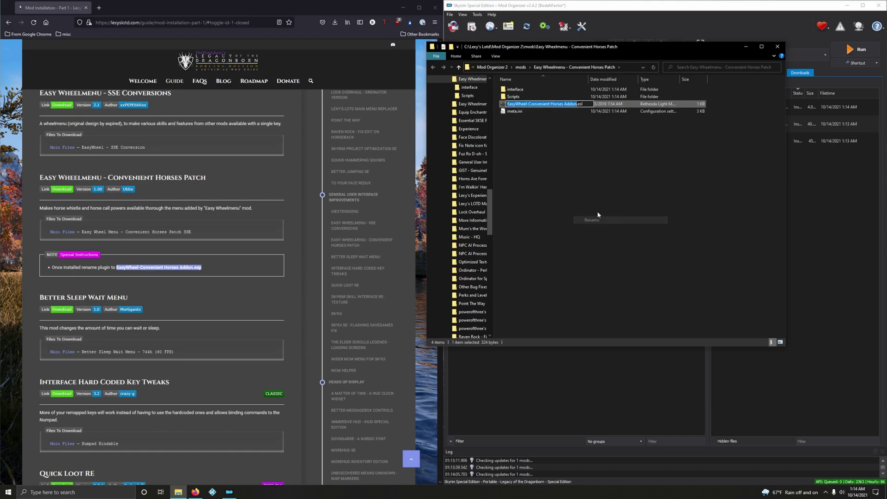
pyautogui.click(592, 107)
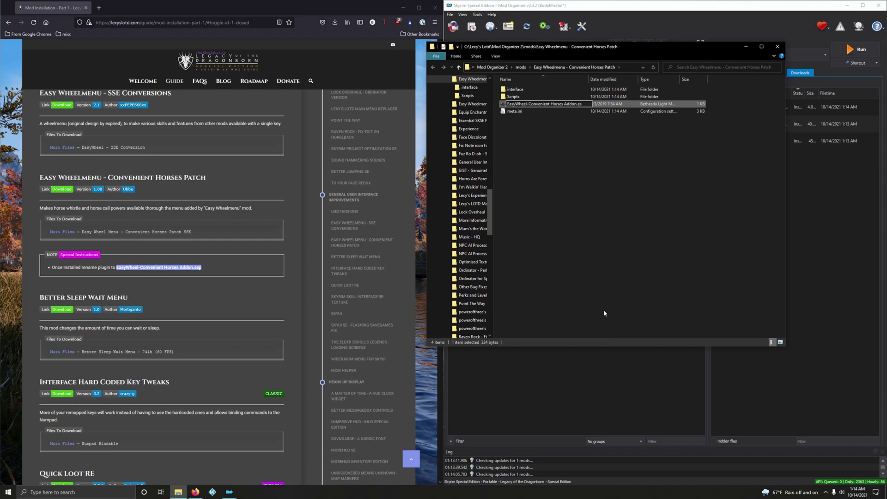
pyautogui.write('p')
pyautogui.press('Return')
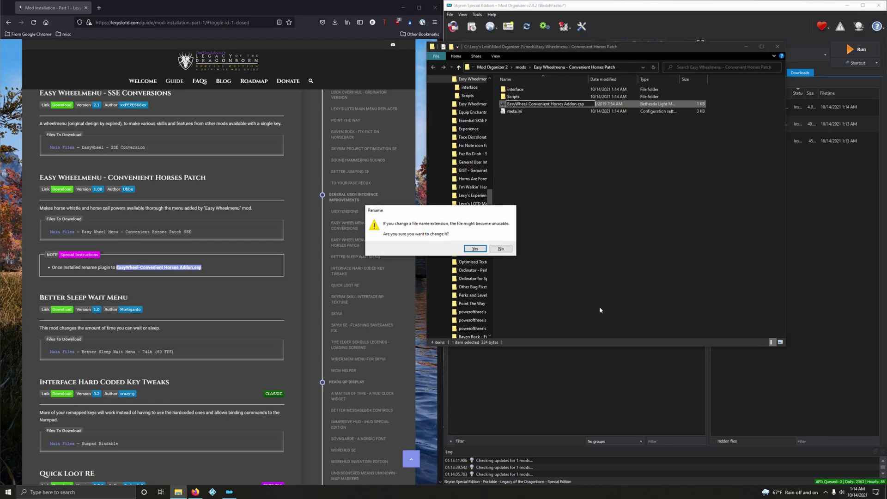
pyautogui.click(475, 248)
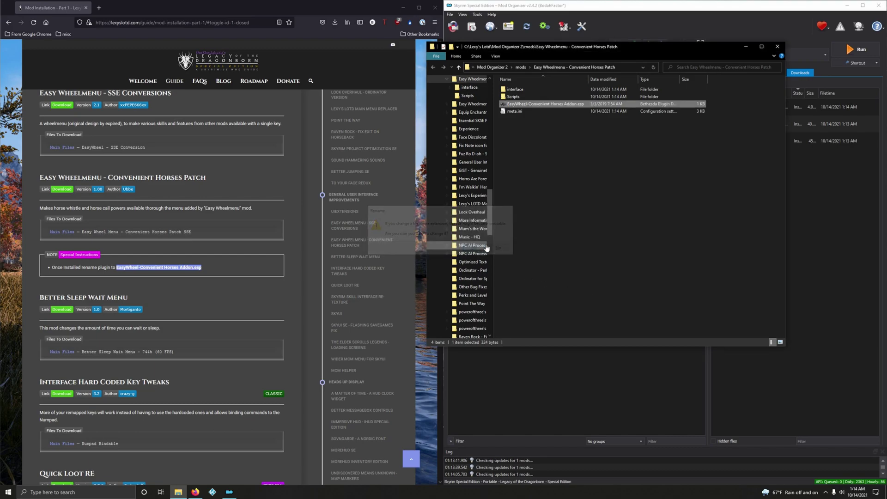
pyautogui.click(773, 46)
pyautogui.click(211, 302)
pyautogui.scroll(-3, 235, 277)
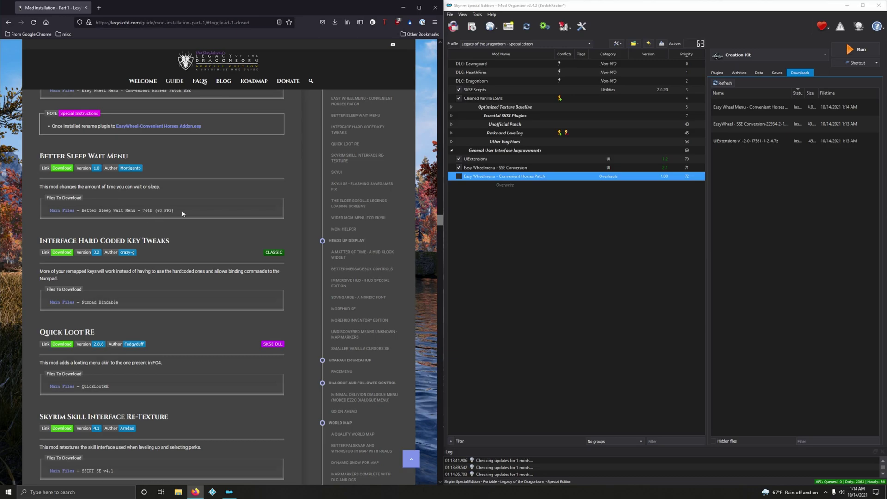
# Send the Better Sleep Wait Menu 744h (60 FPS) file from Nexus to Mod Organizer.
pyautogui.click(69, 167)
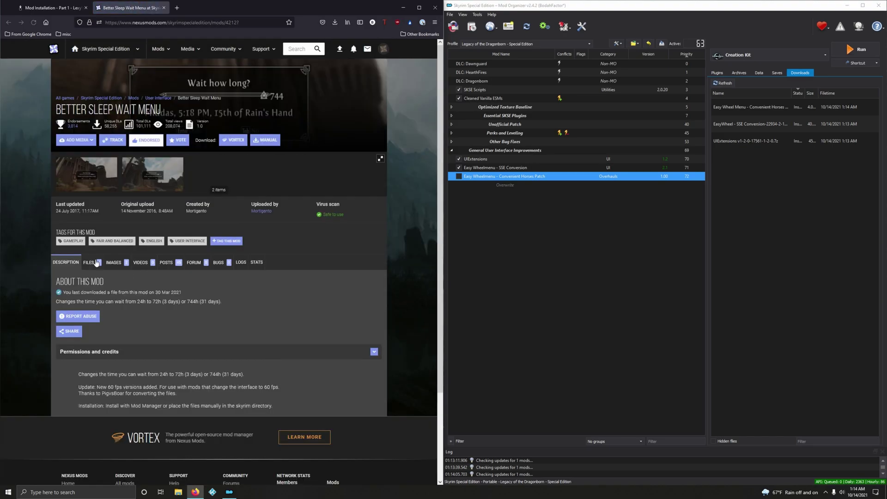
pyautogui.click(96, 262)
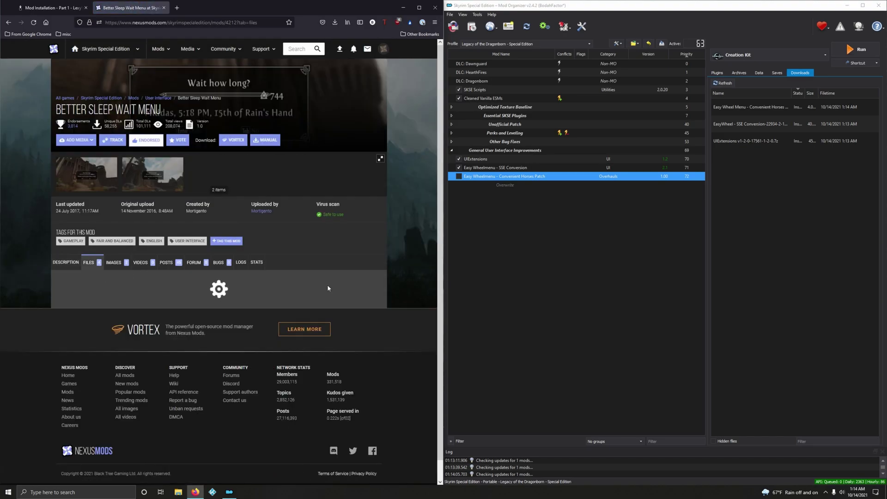
pyautogui.scroll(-3, 180, 214)
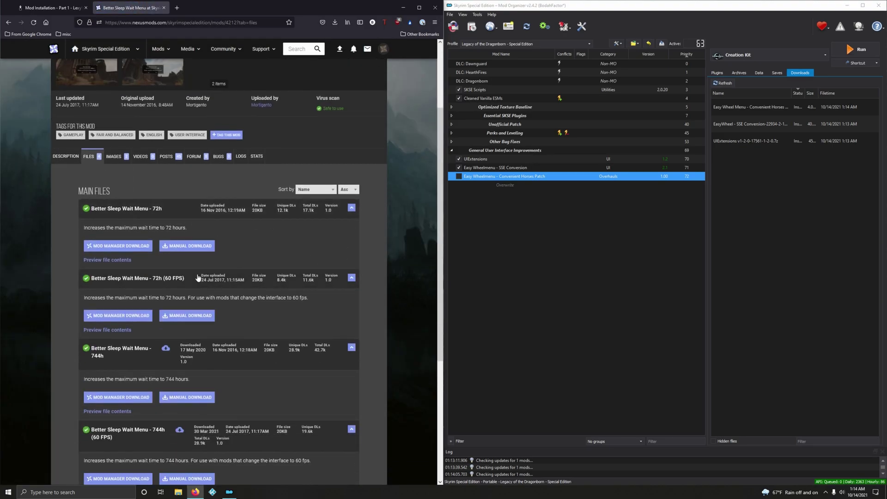
pyautogui.scroll(-3, 98, 252)
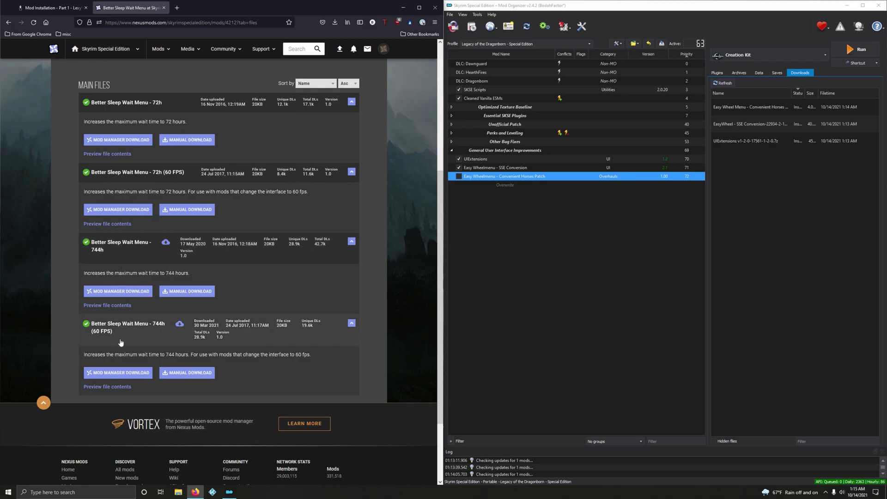
pyautogui.click(115, 372)
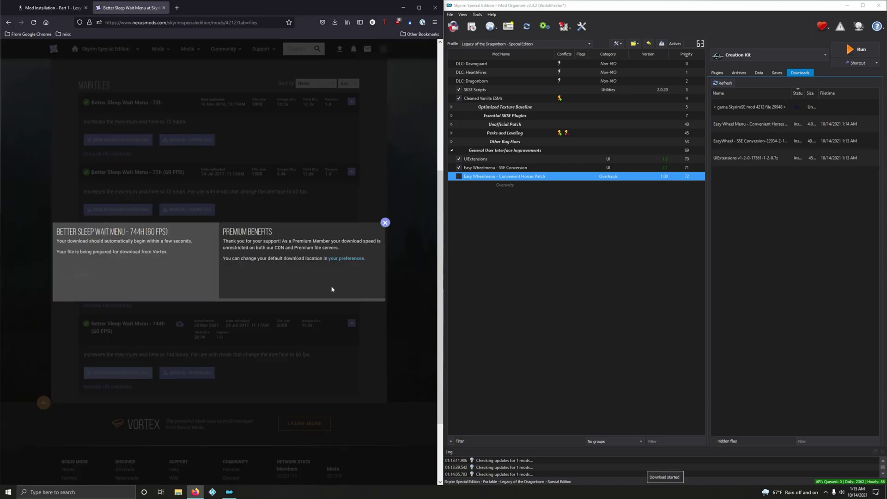
pyautogui.click(382, 223)
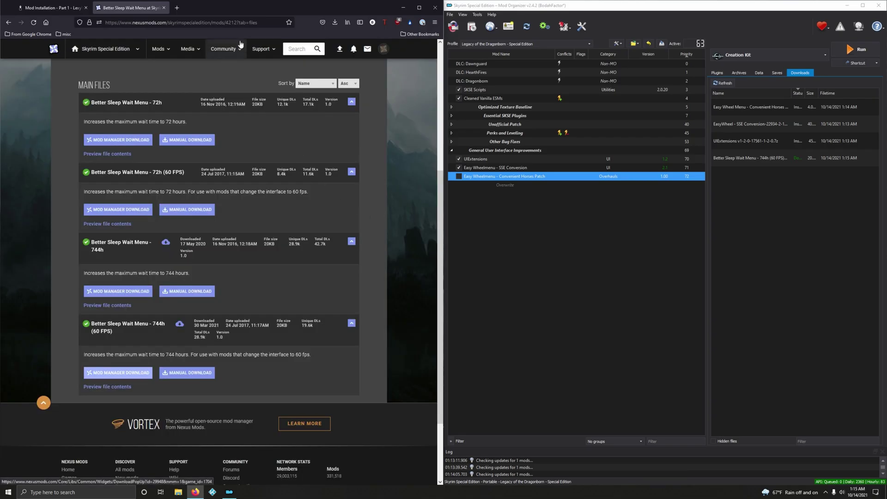
pyautogui.click(163, 7)
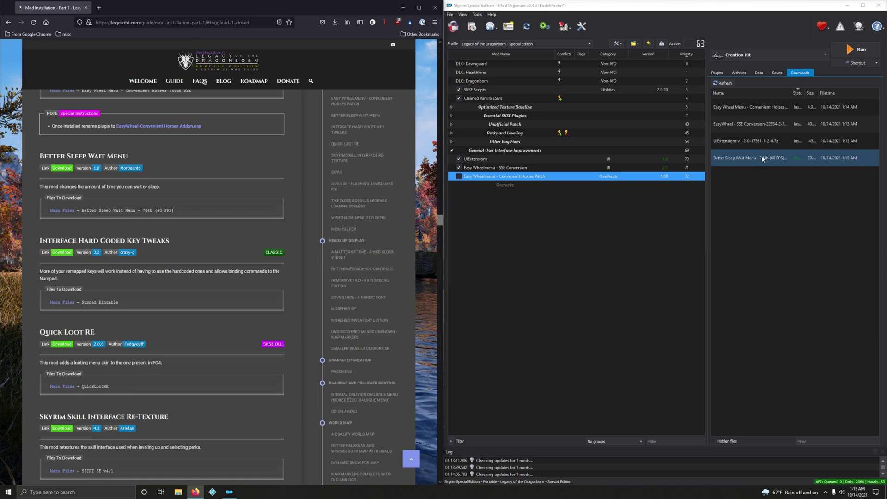
# Enable the Convenient Horses Patch, then install and enable Better Sleep Wait Menu.
pyautogui.press('space')
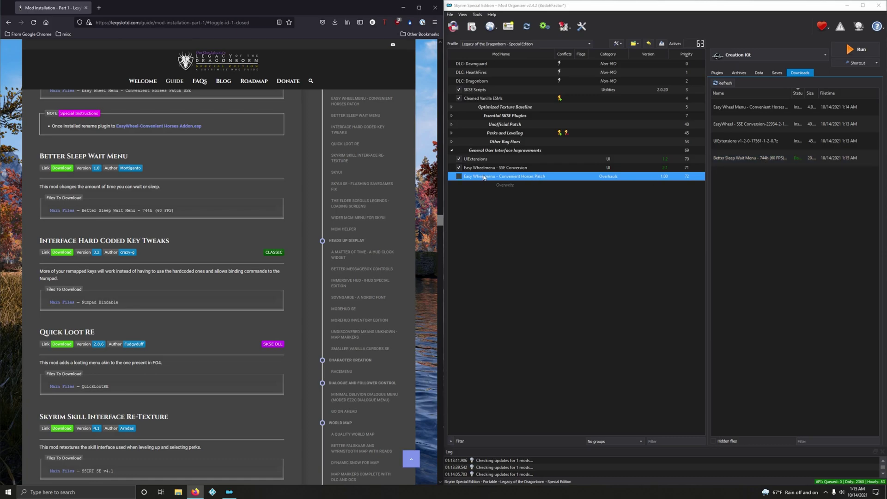
pyautogui.doubleClick(745, 163)
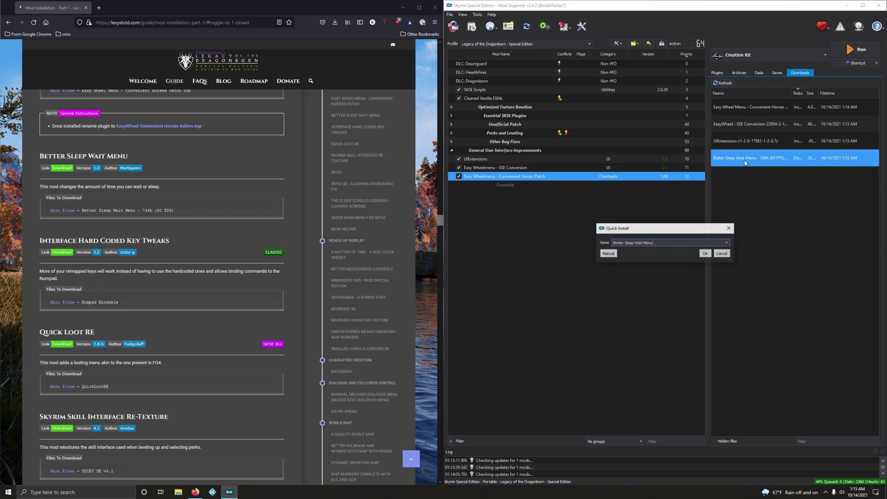
pyautogui.click(704, 254)
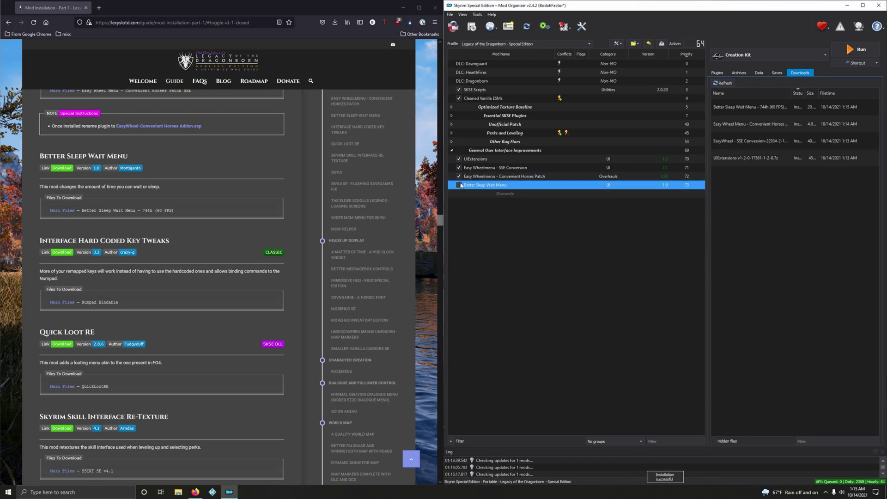
pyautogui.press('space')
# Send the Interface Hard Coded Key Tweaks Numpad Bindable file from Nexus to Mod Organizer.
pyautogui.scroll(-3, 242, 303)
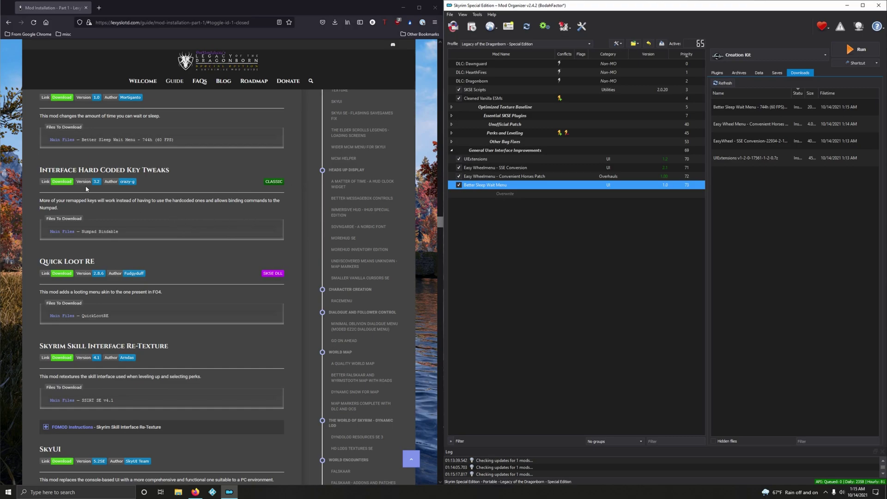
pyautogui.click(61, 182)
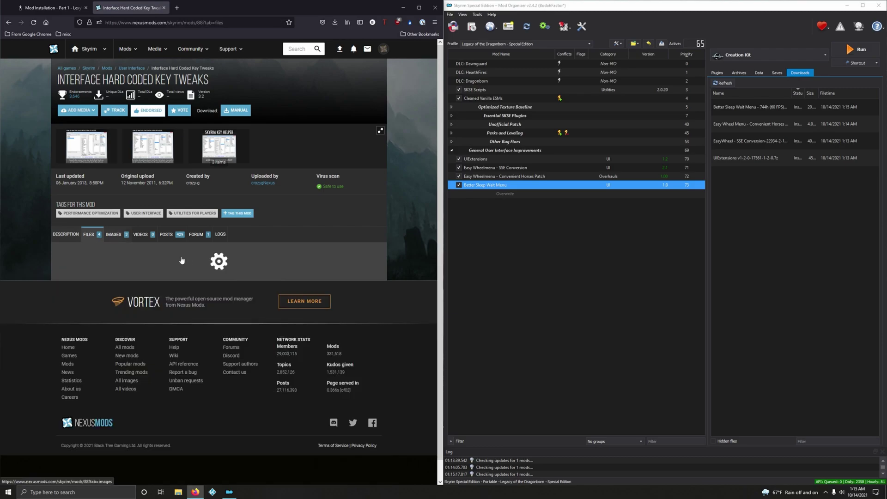
pyautogui.scroll(-3, 187, 262)
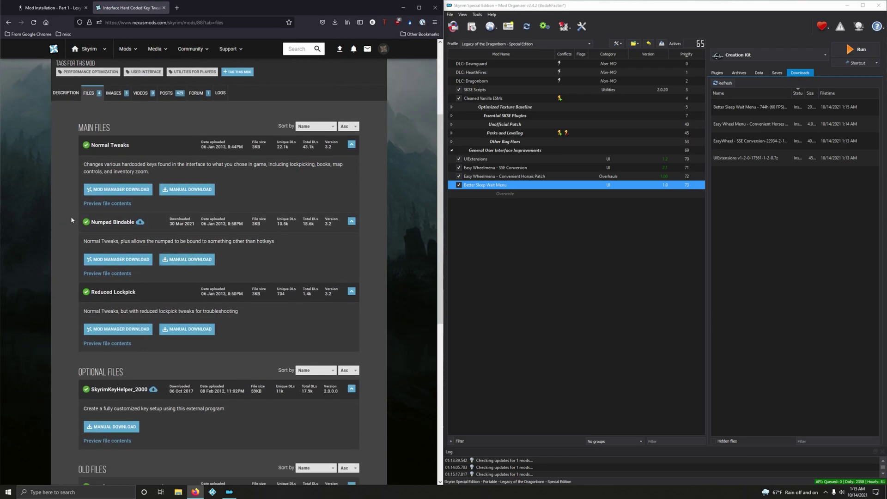
pyautogui.click(51, 8)
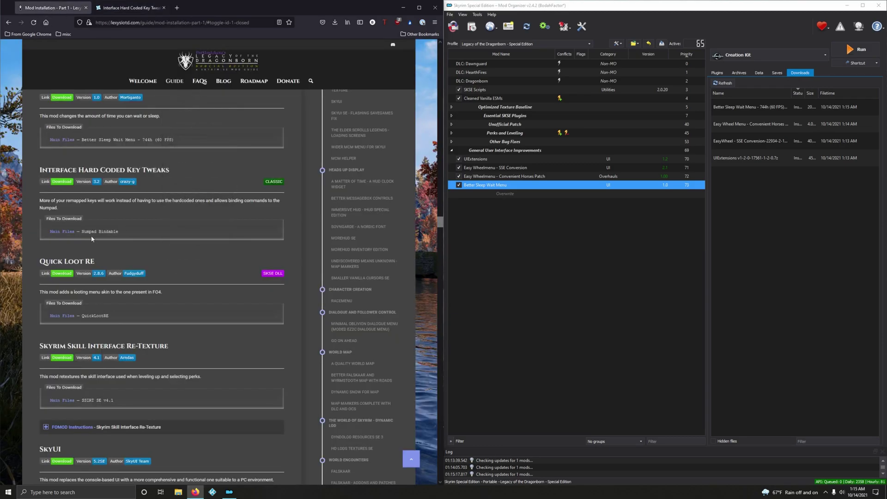
pyautogui.click(139, 8)
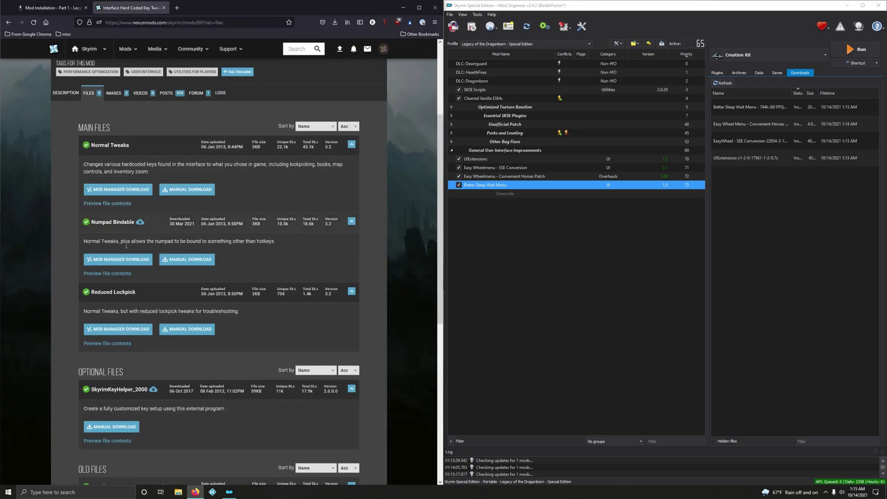
pyautogui.click(118, 259)
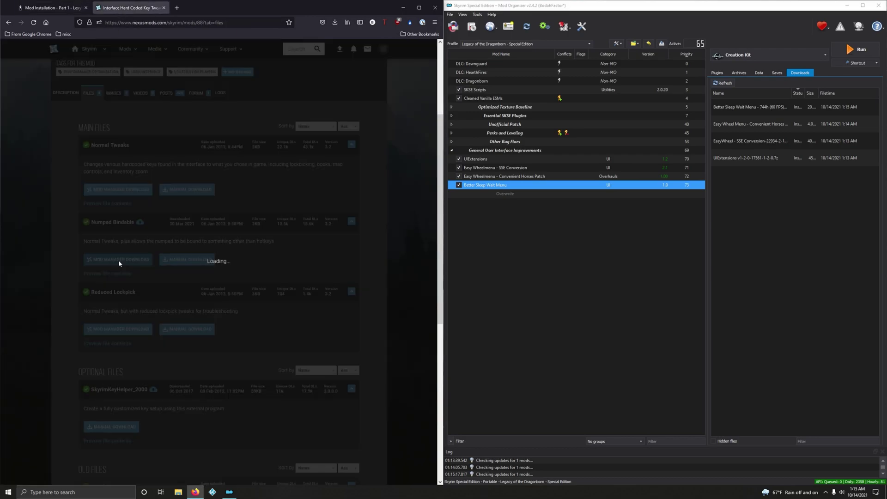
pyautogui.click(388, 223)
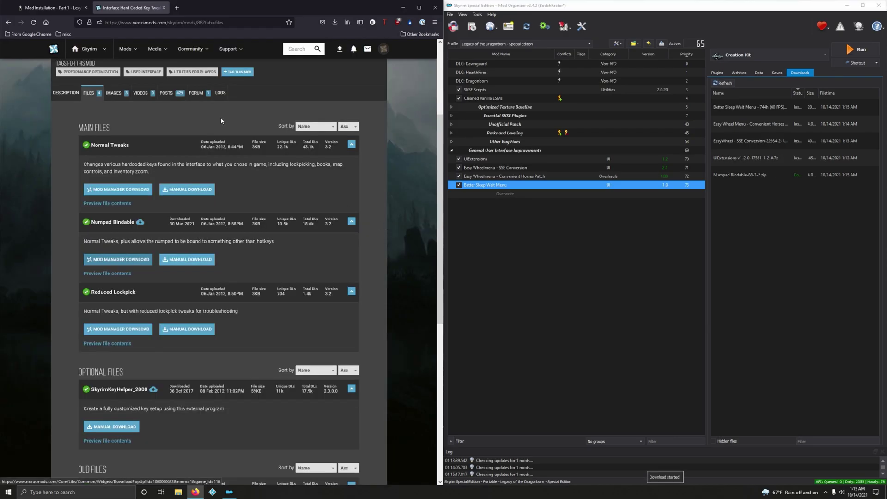
pyautogui.click(164, 8)
# Install the Numpad Bindable download as Interface Hard Coded Key Tweaks and enable it.
pyautogui.click(753, 180)
pyautogui.doubleClick(753, 179)
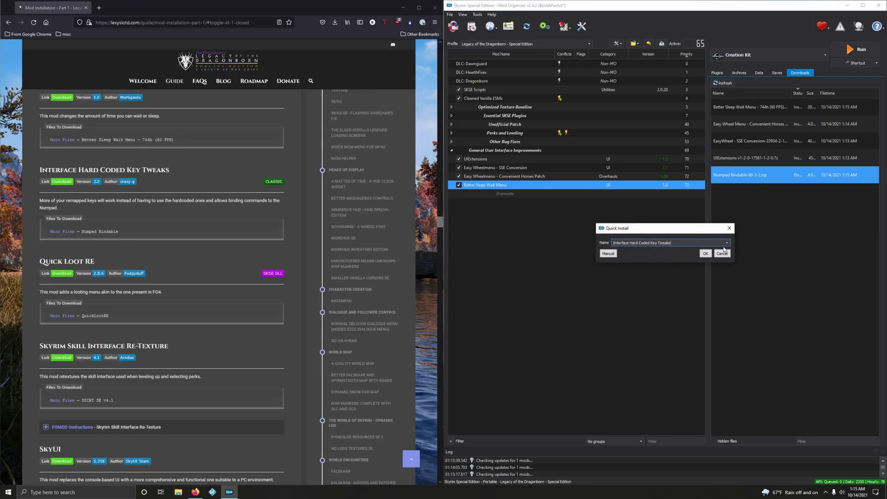
pyautogui.click(705, 255)
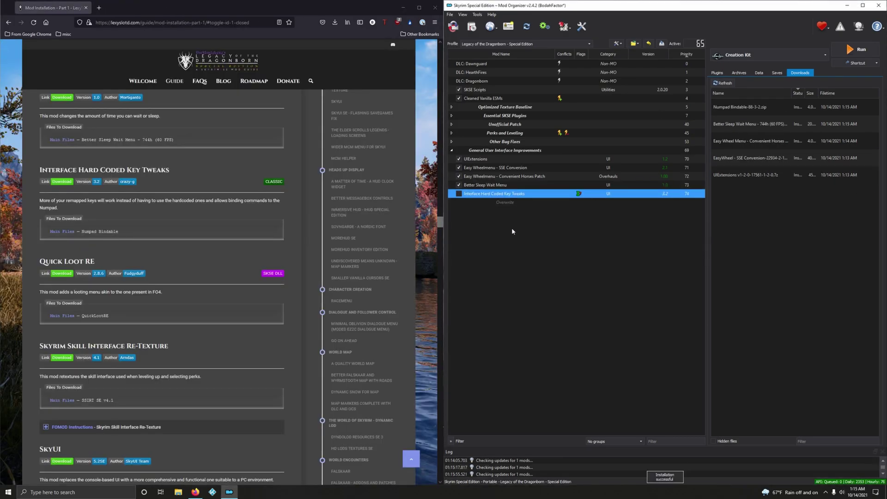
pyautogui.click(459, 194)
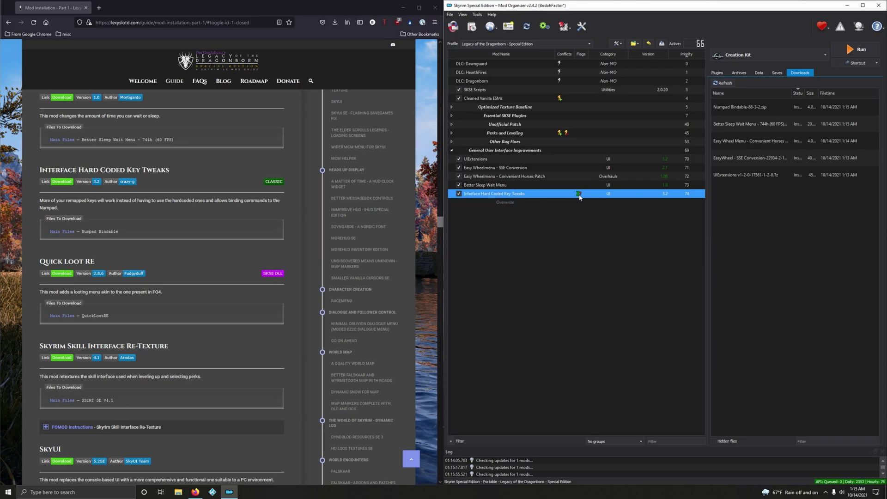
# Manually download Quick Loot RE's main file from Nexus and install it as Quick Loot RE.
pyautogui.scroll(-3, 181, 327)
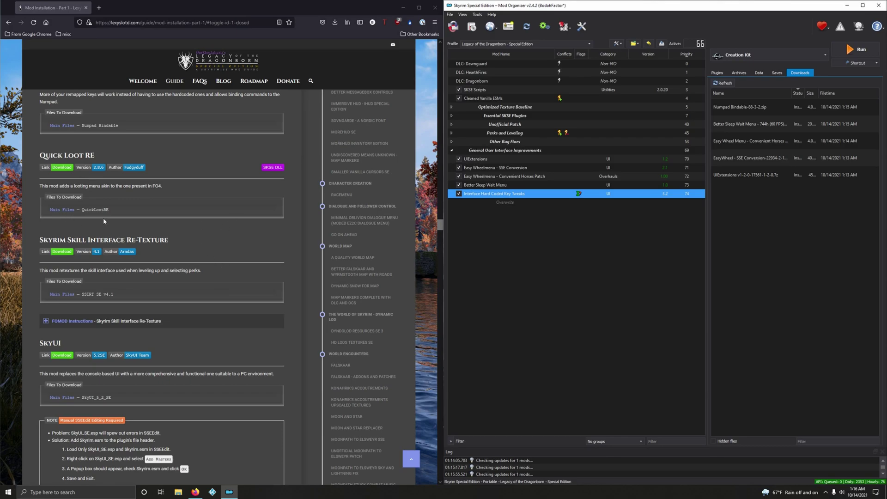
pyautogui.click(87, 208)
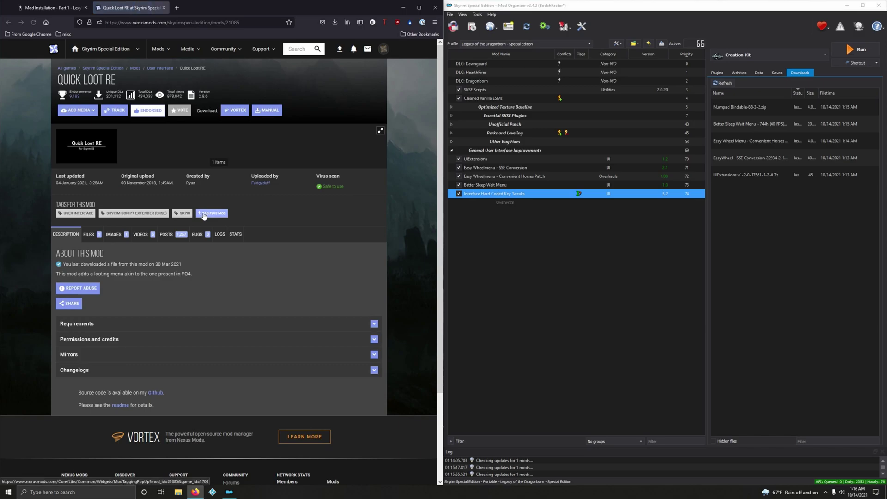
pyautogui.click(89, 234)
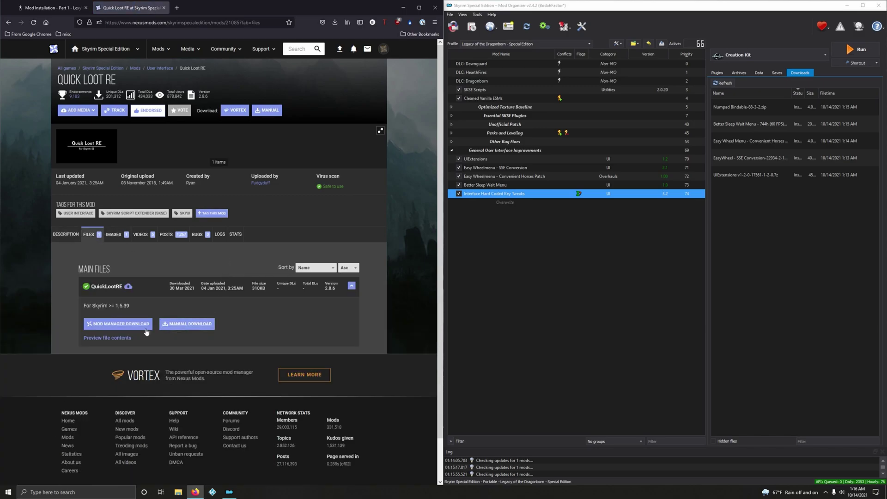
pyautogui.click(201, 321)
pyautogui.click(75, 222)
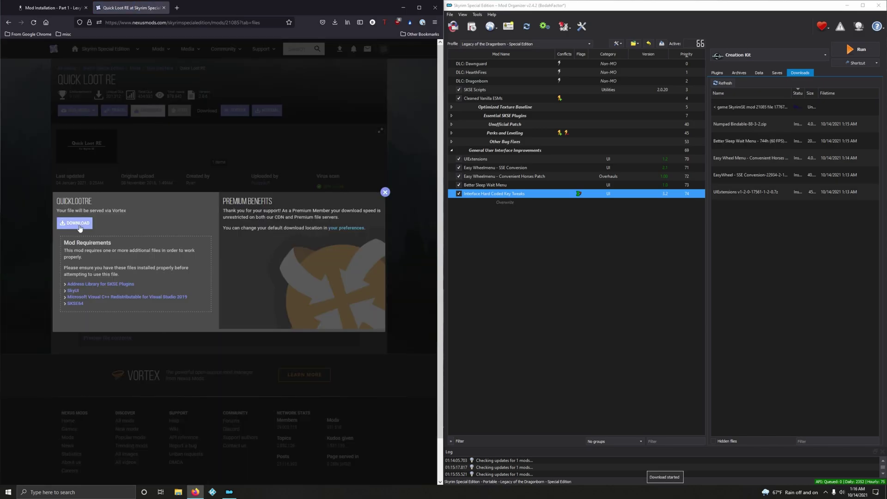
pyautogui.click(163, 8)
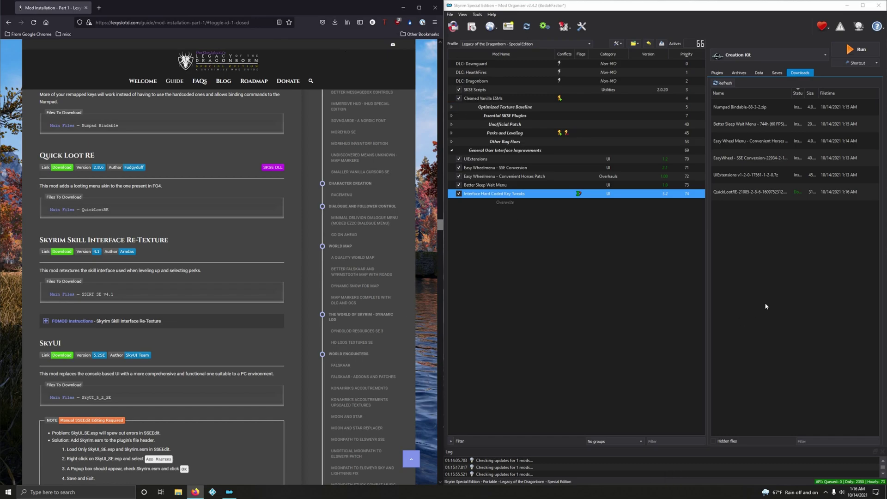
pyautogui.doubleClick(760, 196)
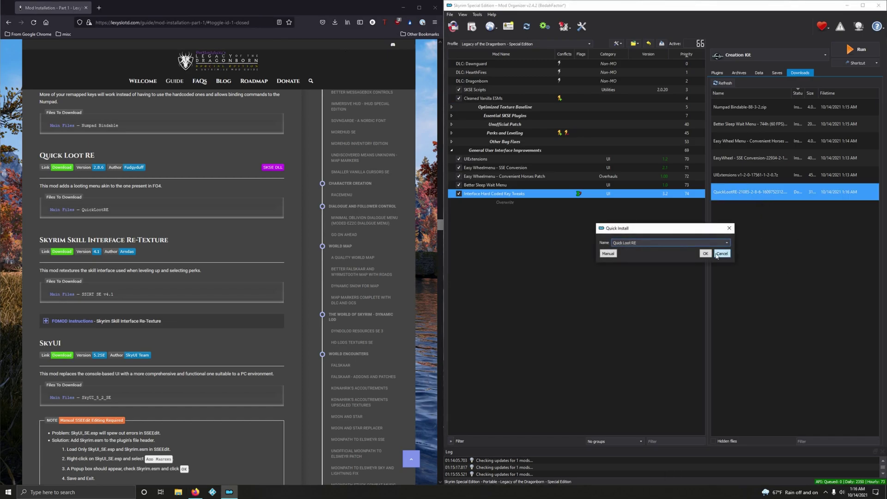
pyautogui.click(710, 254)
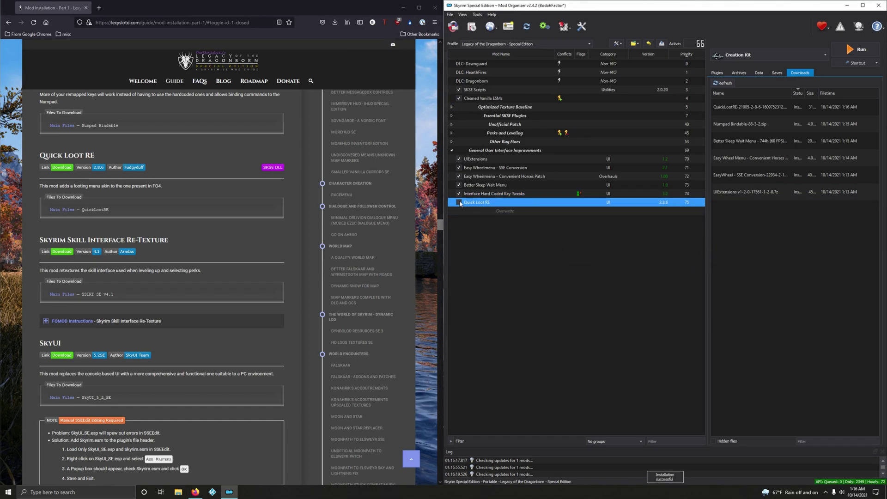
# Download SSIRT SE v4.1 from Nexus and launch its Skill Interface Re-Texture installer.
pyautogui.scroll(-3, 272, 336)
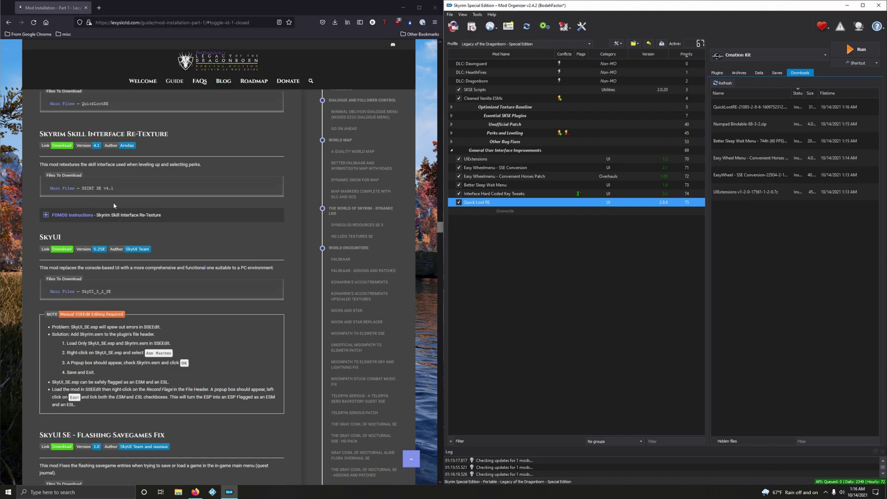
pyautogui.click(64, 146)
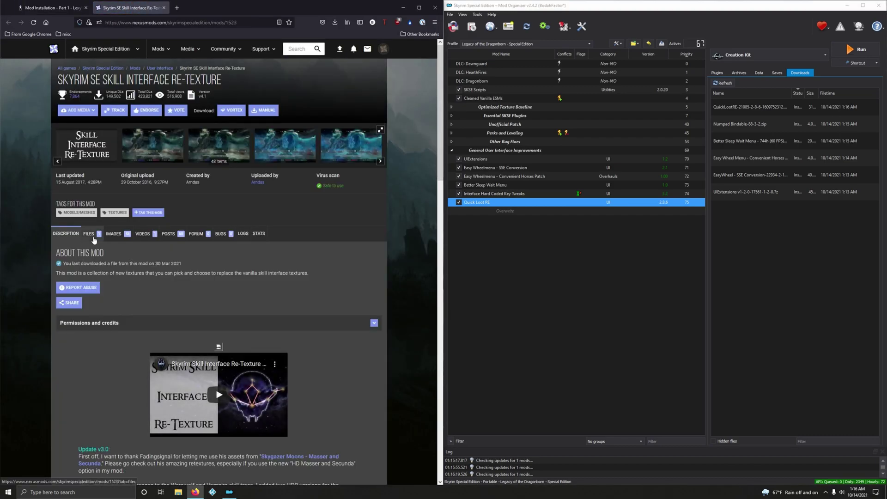
pyautogui.click(88, 233)
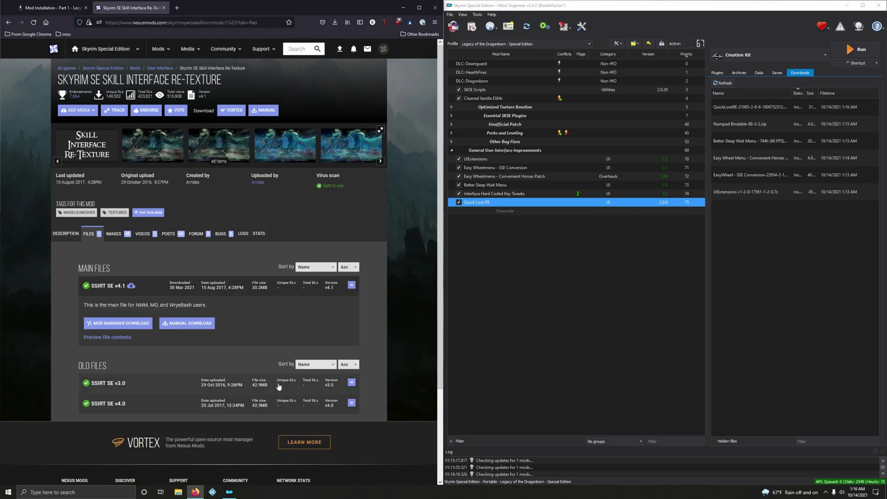
pyautogui.click(118, 323)
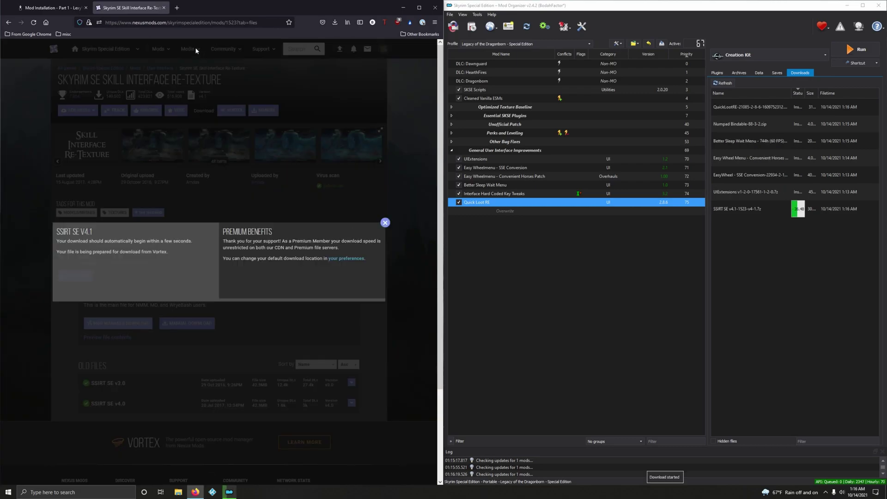
pyautogui.click(163, 7)
pyautogui.click(734, 213)
pyautogui.doubleClick(734, 214)
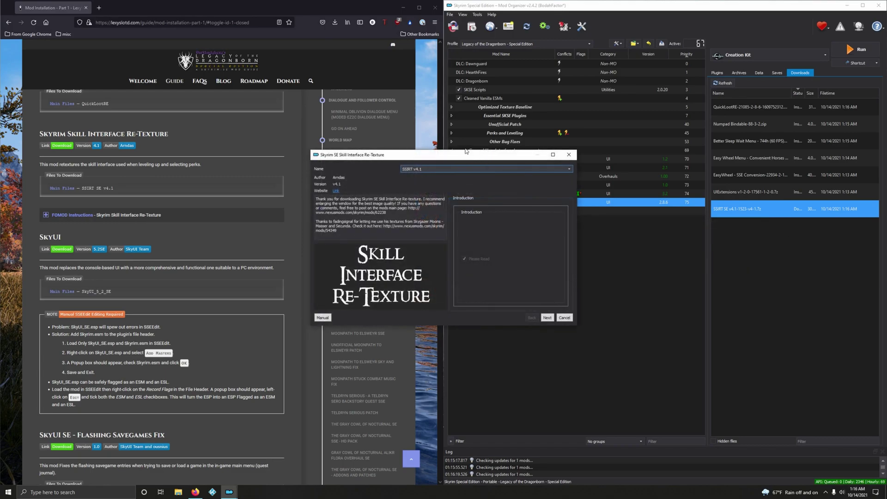
# Place the installer beside the guide's FOMOD instructions and advance to the Background page.
pyautogui.moveTo(465, 155); pyautogui.dragTo(686, 151)
pyautogui.click(146, 219)
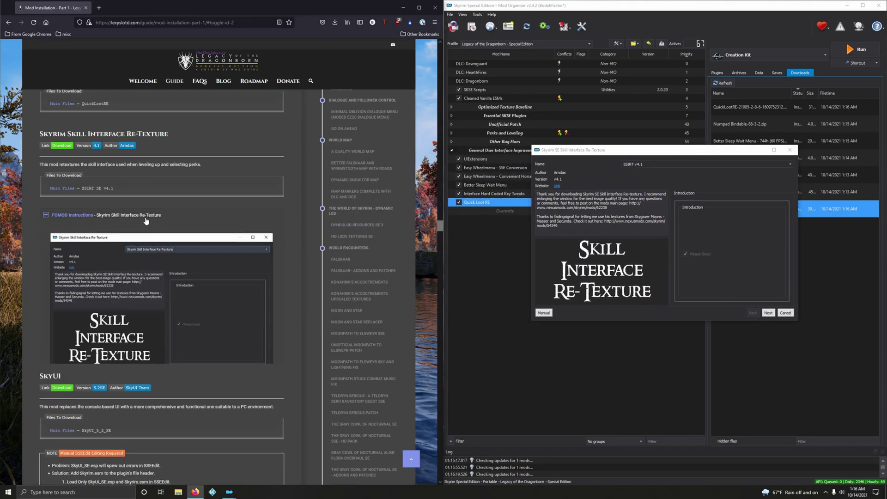
pyautogui.scroll(-2, 197, 288)
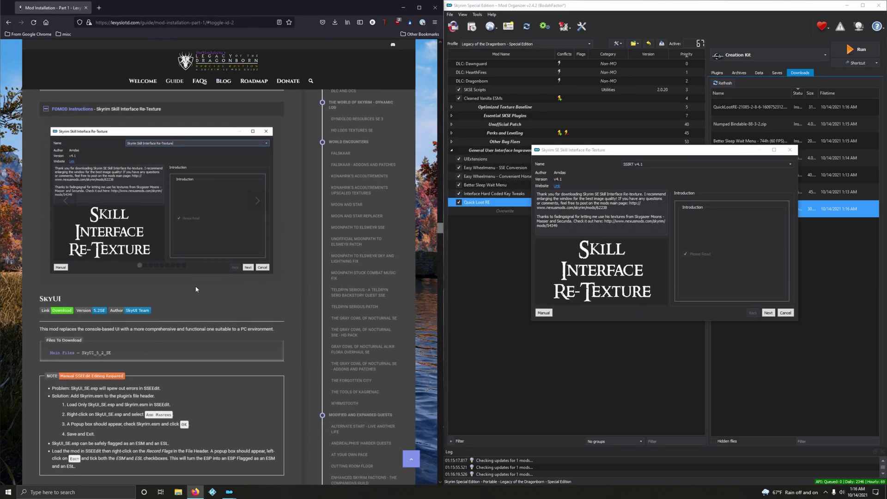
pyautogui.click(767, 312)
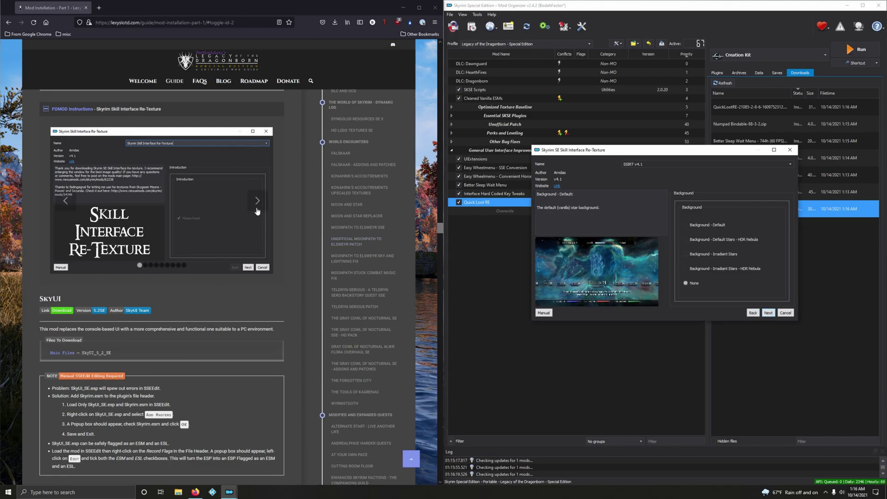
pyautogui.click(257, 208)
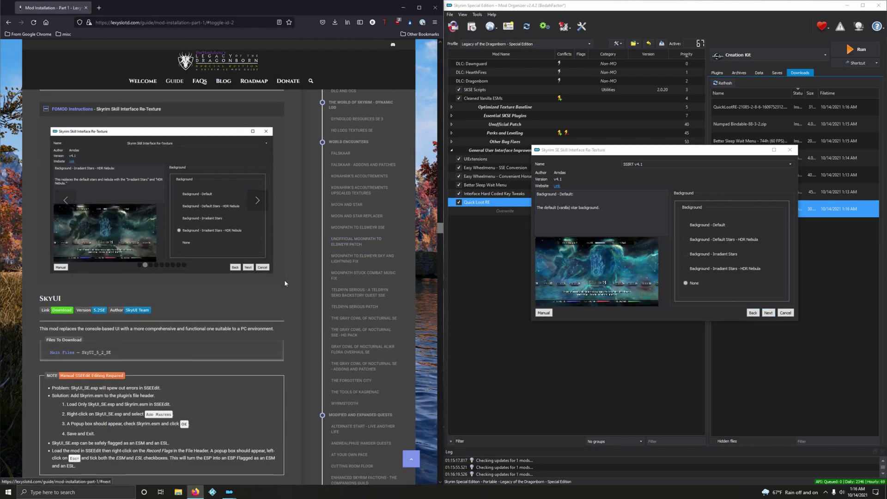
pyautogui.rightClick(173, 209)
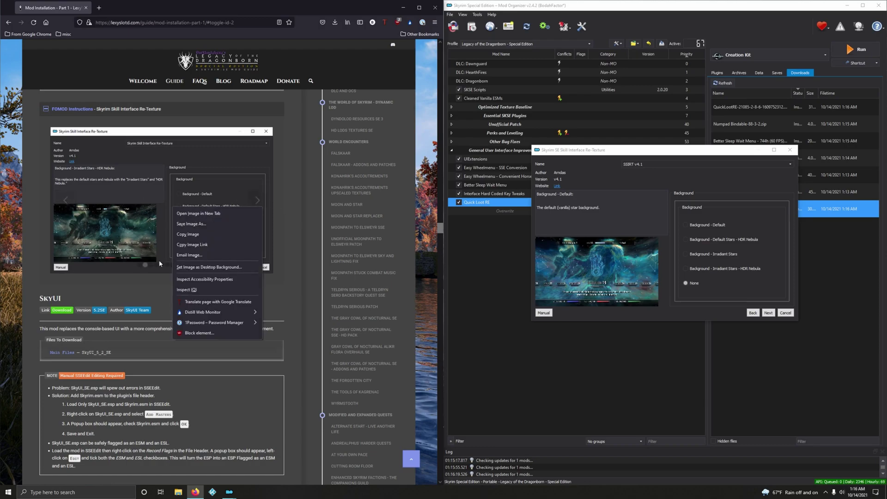
pyautogui.click(284, 305)
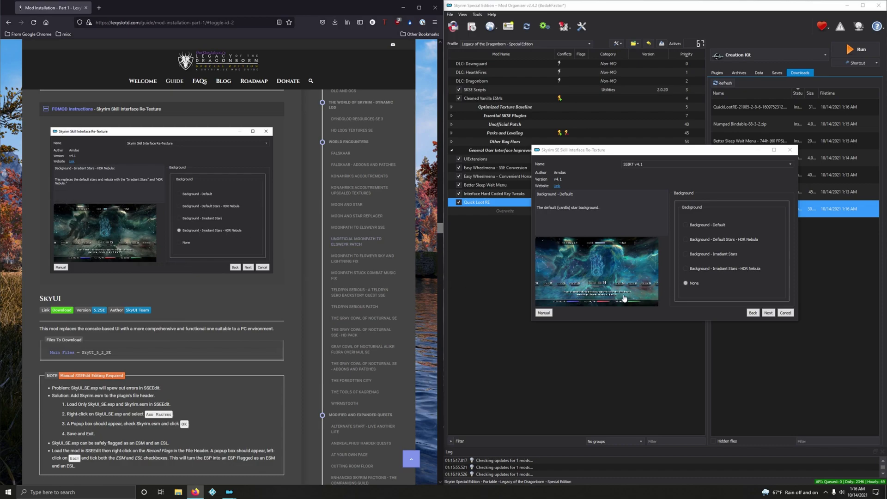
# Choose the Irradiant Stars HDR Nebula background, Perk Lines Option 3 and yellow perk line colour.
pyautogui.click(703, 272)
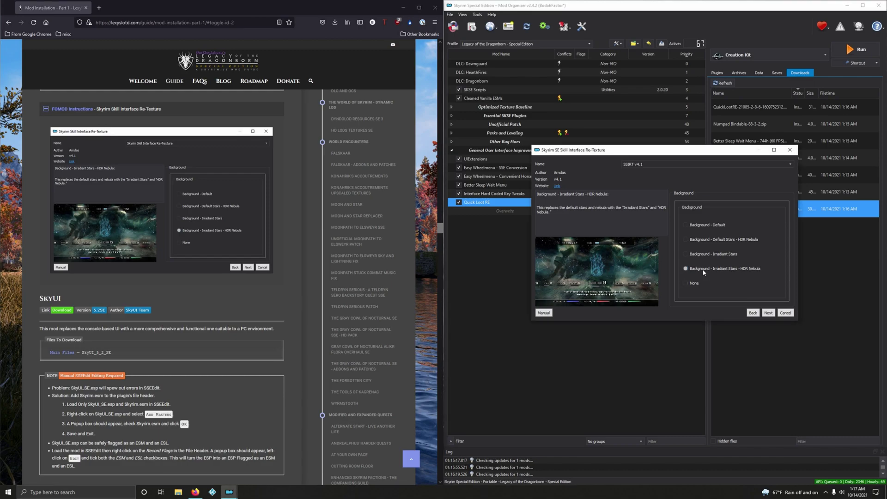
pyautogui.click(769, 314)
pyautogui.click(257, 202)
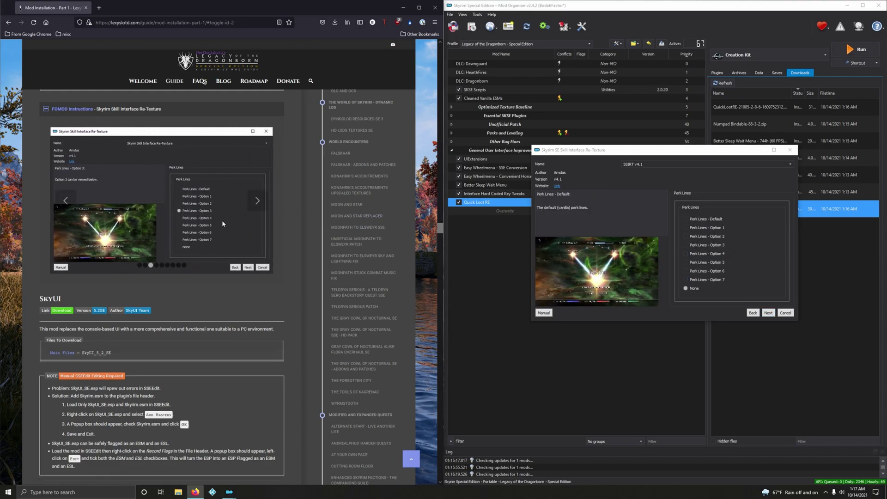
pyautogui.click(686, 245)
pyautogui.click(767, 313)
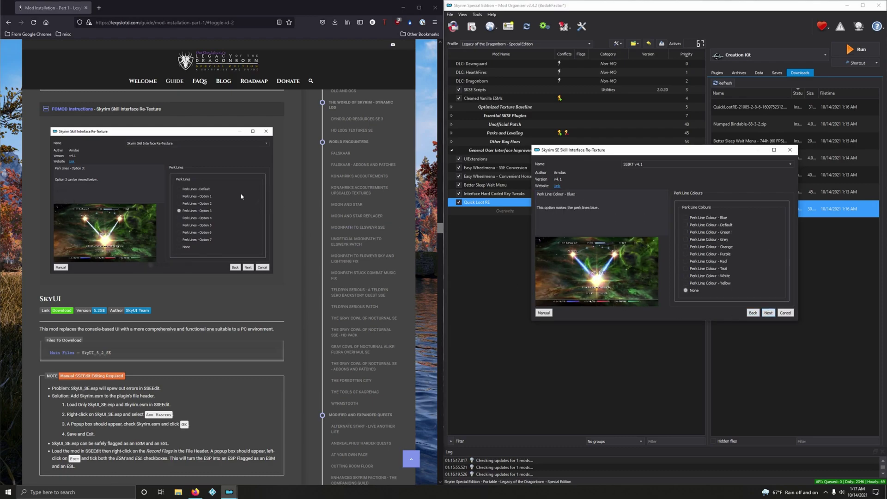
pyautogui.click(263, 200)
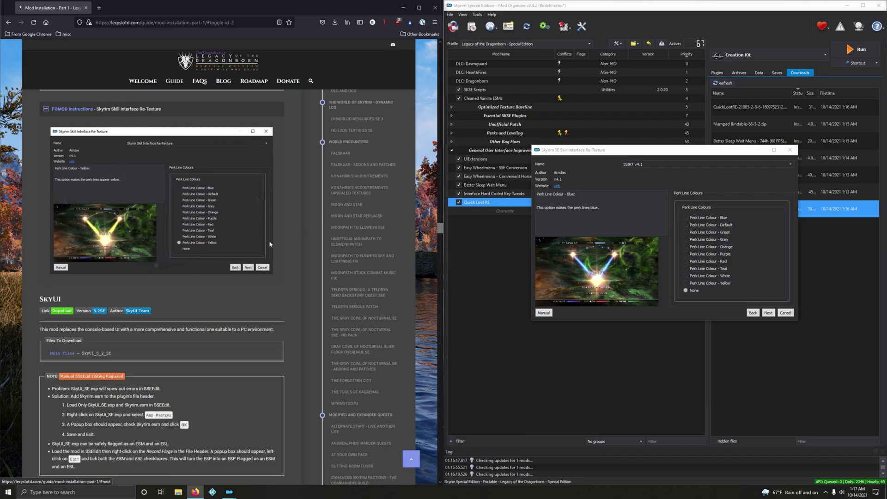
pyautogui.click(702, 285)
# Choose Constellations Option 2 and Perk Stars Option 2.
pyautogui.click(768, 313)
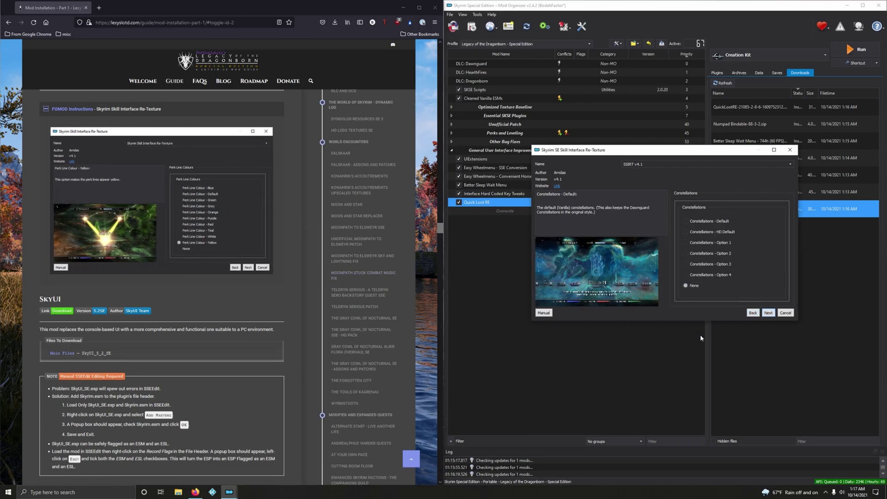
pyautogui.click(258, 201)
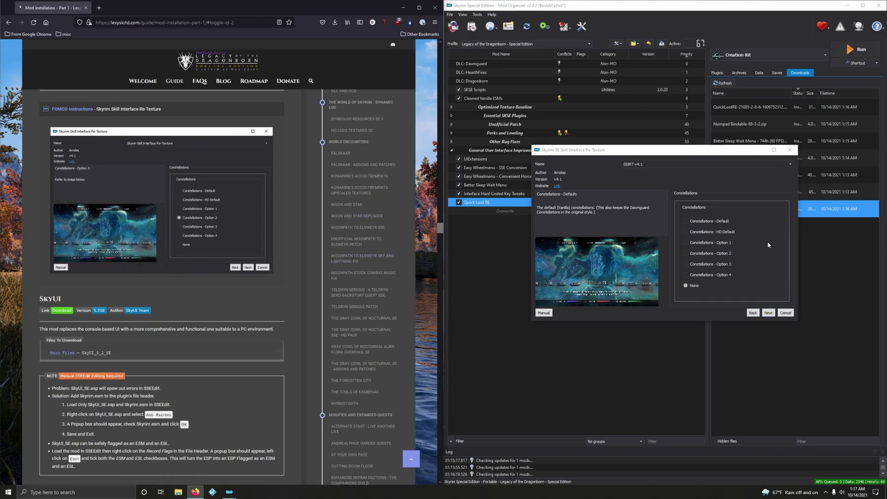
pyautogui.click(710, 253)
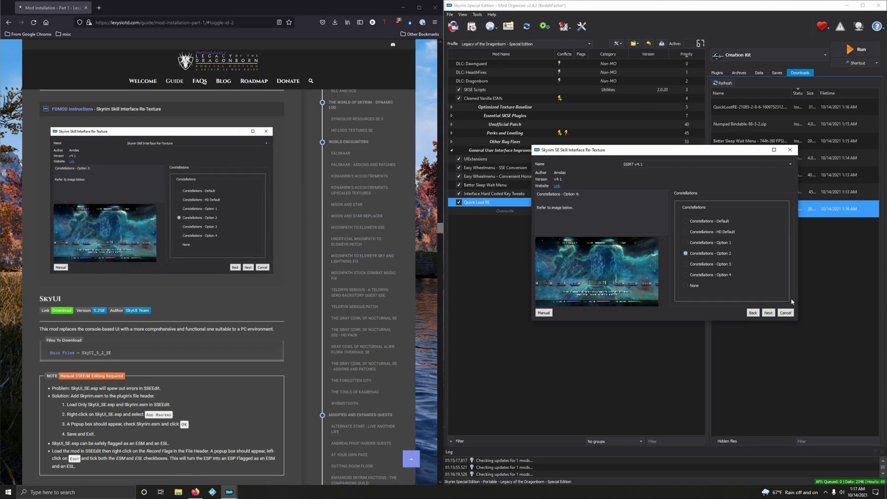
pyautogui.click(769, 314)
pyautogui.click(267, 210)
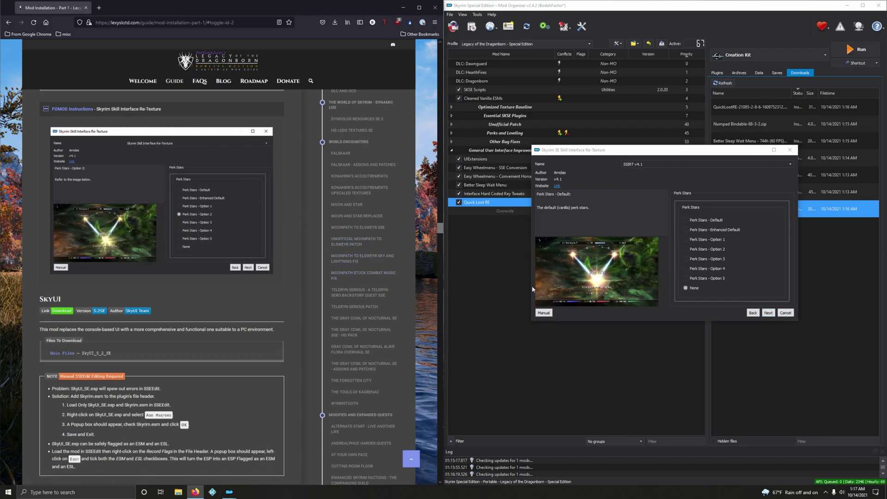
pyautogui.click(698, 249)
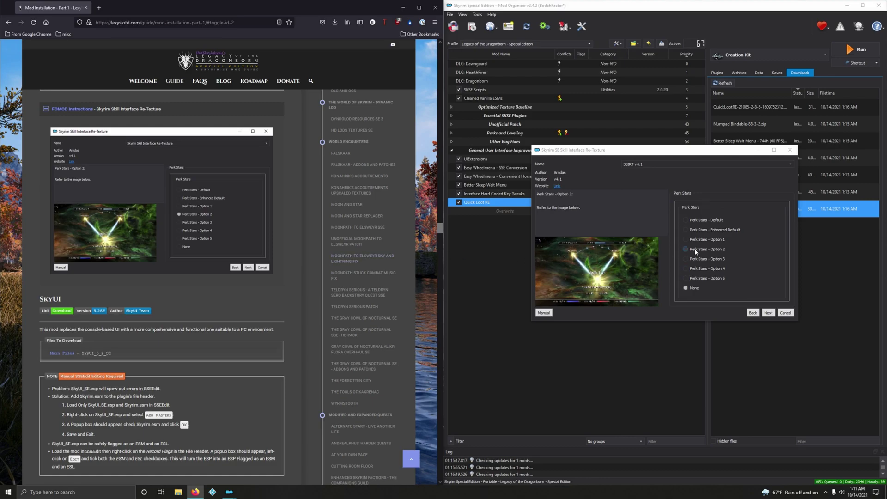
# Choose HD Masser and Secunda and More Stars, then the HDR Nebula vampire background.
pyautogui.click(769, 314)
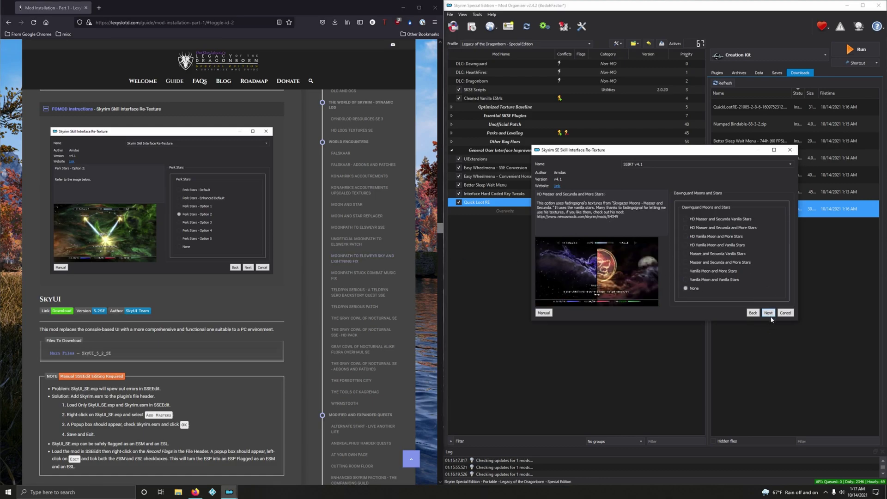
pyautogui.click(257, 203)
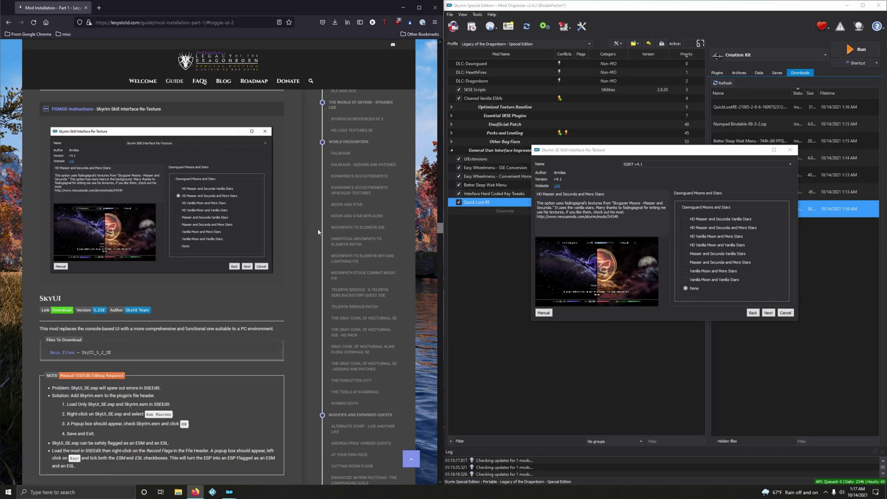
pyautogui.click(710, 229)
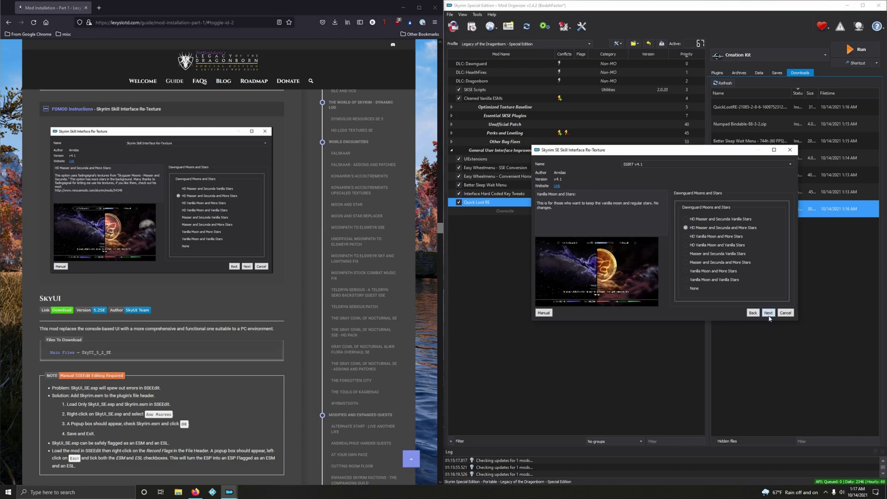
pyautogui.click(768, 316)
pyautogui.click(258, 200)
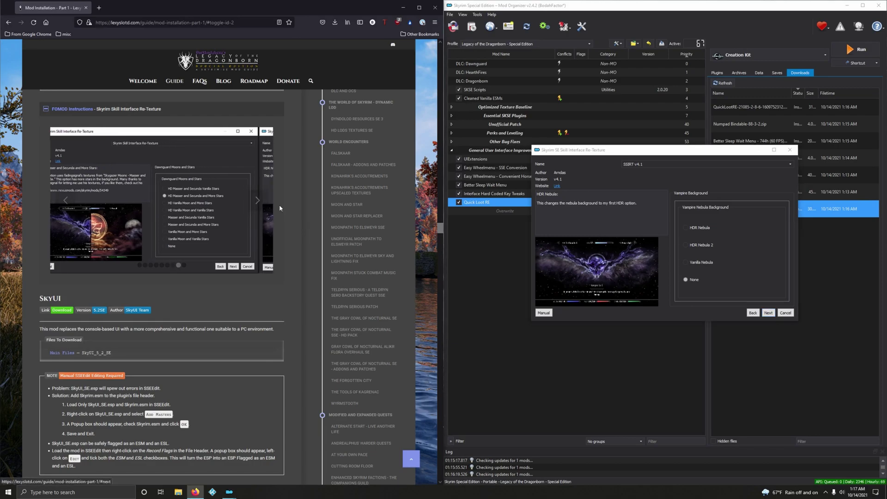
pyautogui.click(686, 228)
# Finish the SSIRT installer from its Thanks page and install the mod.
pyautogui.click(768, 314)
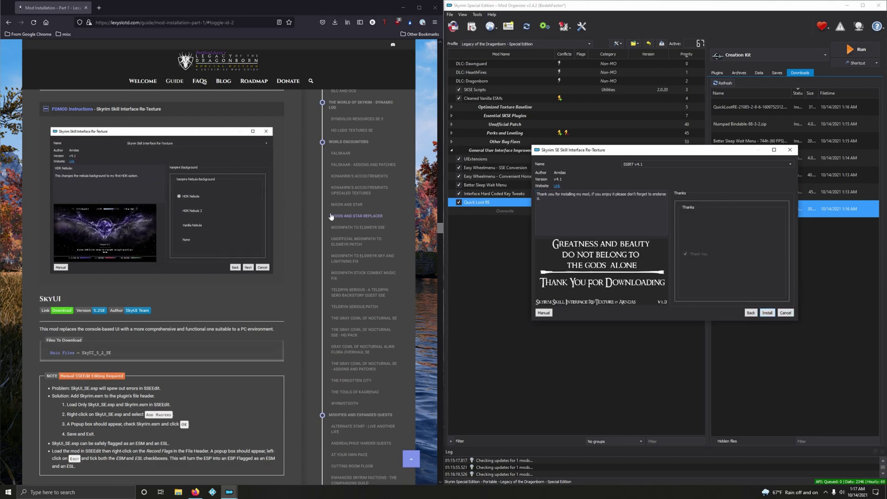
pyautogui.click(257, 200)
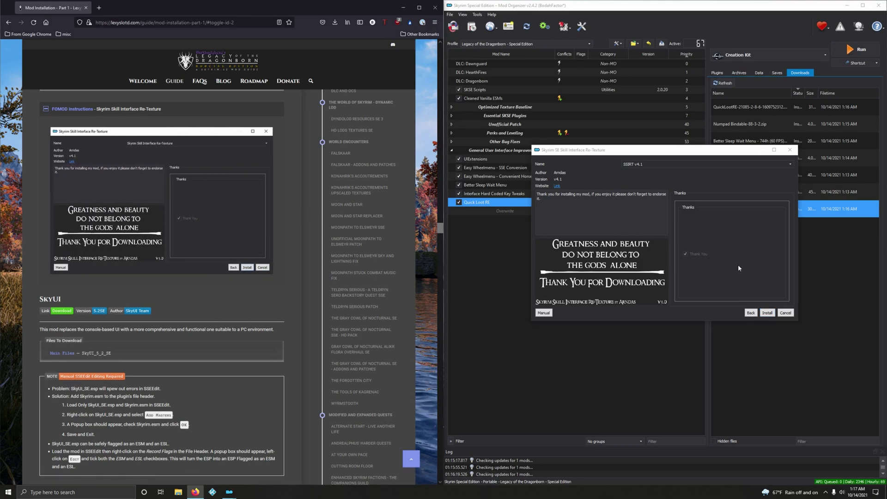
pyautogui.click(767, 313)
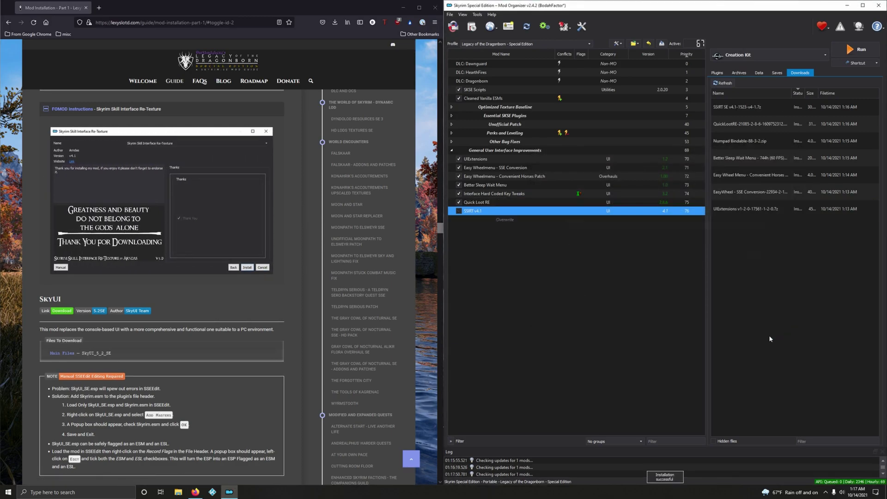
# Enable SSIRT v4.1 at priority 76 and open SkyUI's download page from the guide.
pyautogui.click(459, 211)
pyautogui.click(215, 109)
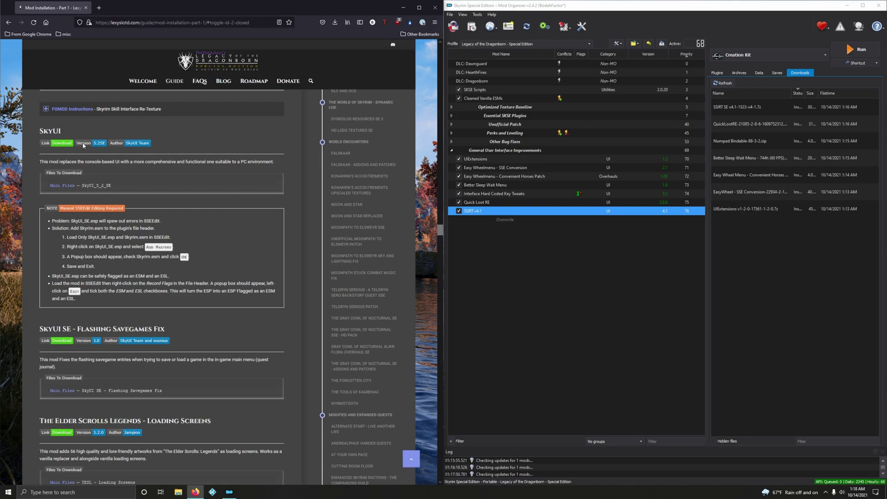
pyautogui.click(66, 143)
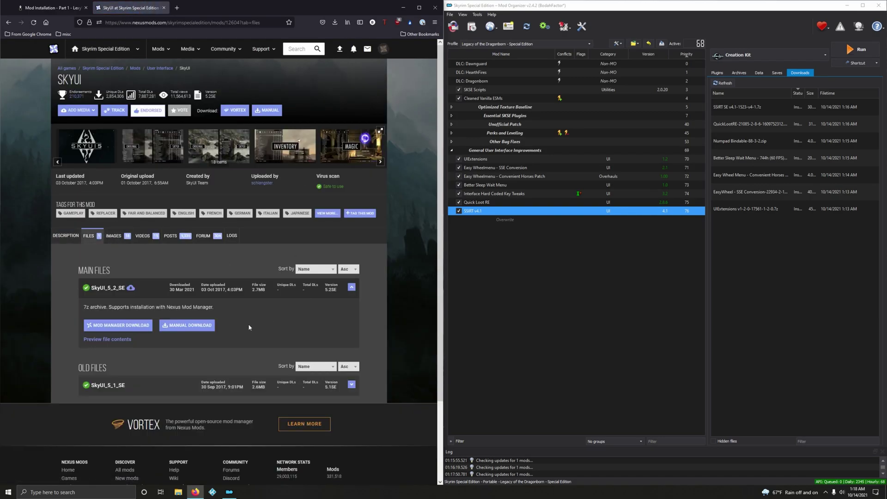
# Download and quick-install SkyUI 5.2SE without extracting its BSA, and enable it at priority 77.
pyautogui.click(118, 325)
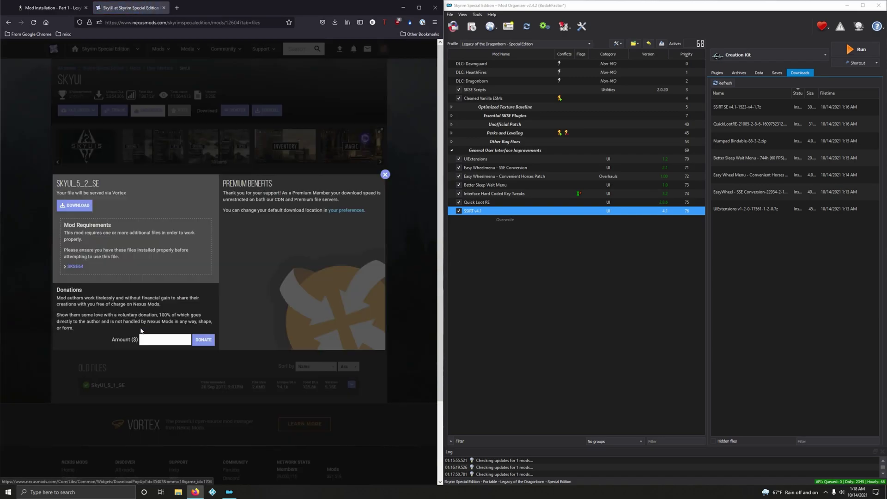
pyautogui.click(85, 206)
pyautogui.click(164, 8)
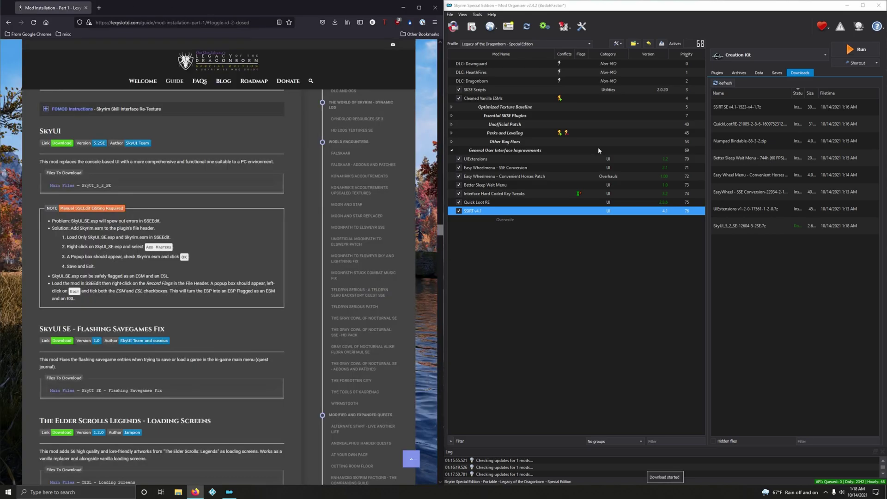
pyautogui.doubleClick(770, 227)
pyautogui.click(704, 254)
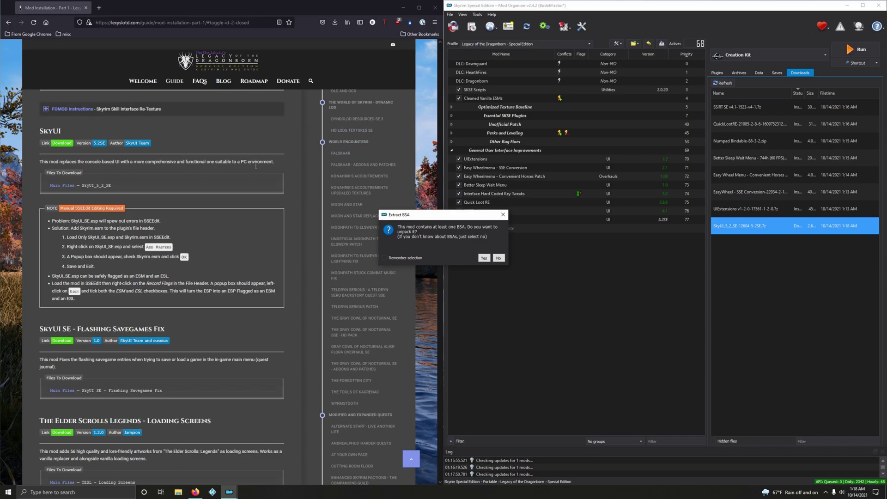
pyautogui.click(499, 258)
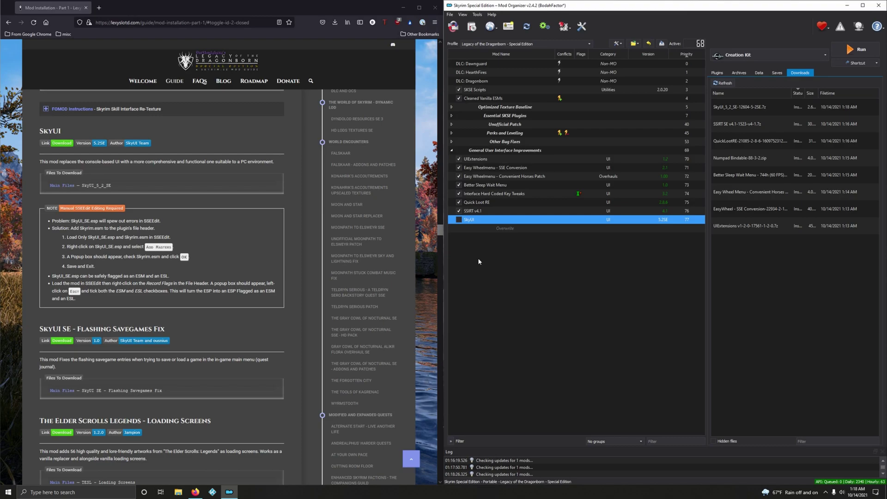
pyautogui.click(458, 220)
# Run SSEEdit from Mod Organizer with only Skyrim.esm and SkyUI_SE.esp loaded.
pyautogui.click(774, 54)
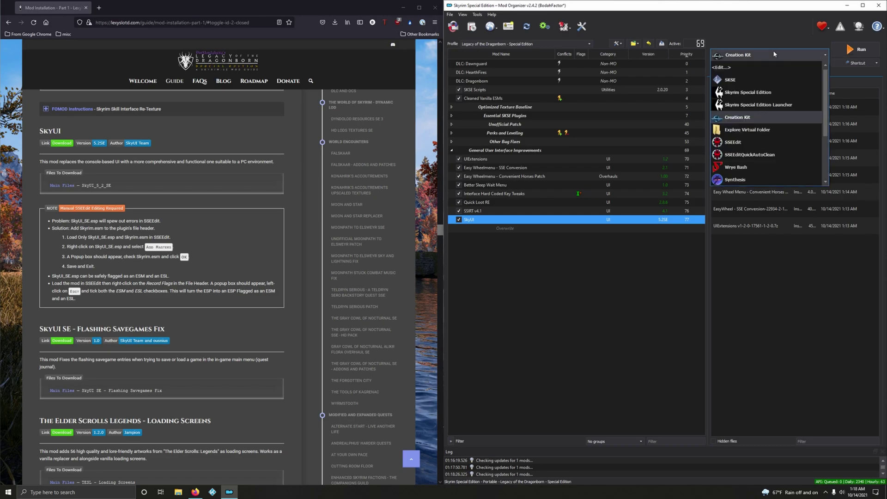
pyautogui.click(744, 147)
pyautogui.click(846, 55)
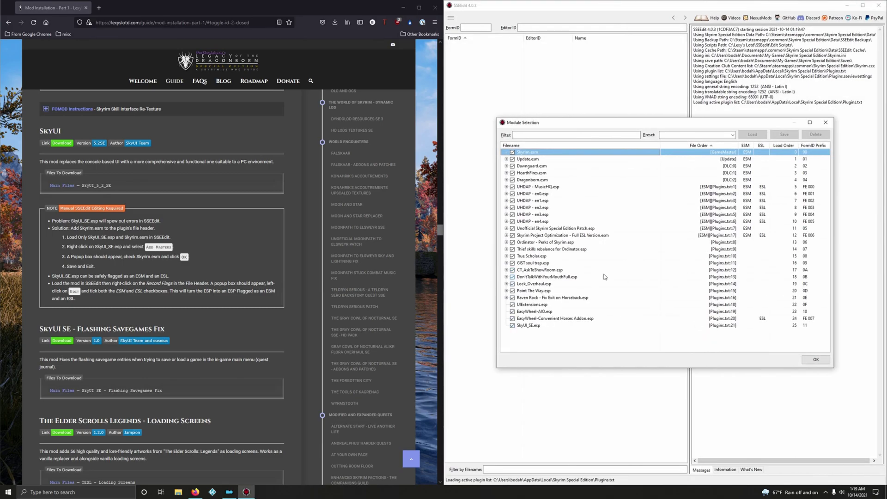
pyautogui.rightClick(587, 272)
pyautogui.click(614, 286)
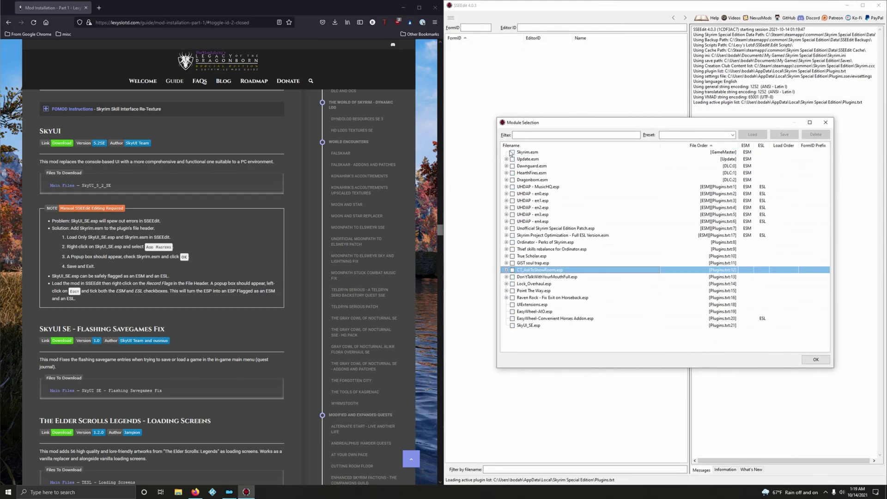
pyautogui.click(512, 153)
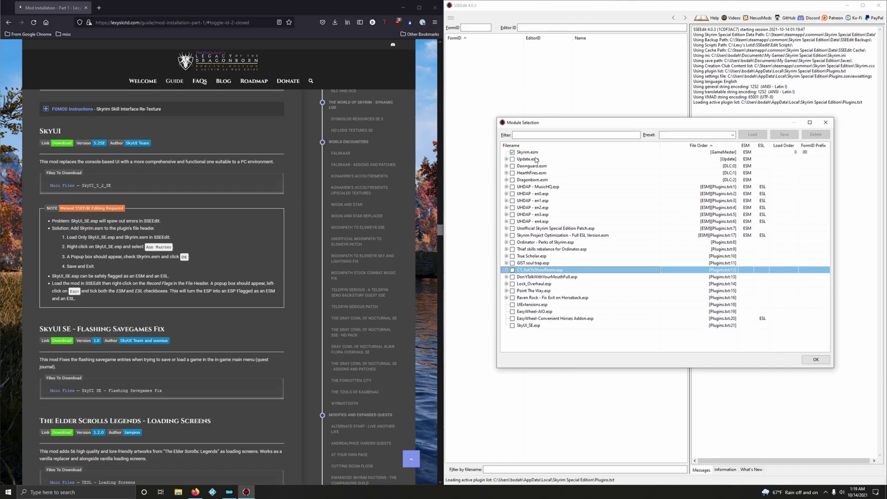
pyautogui.click(513, 326)
pyautogui.click(822, 360)
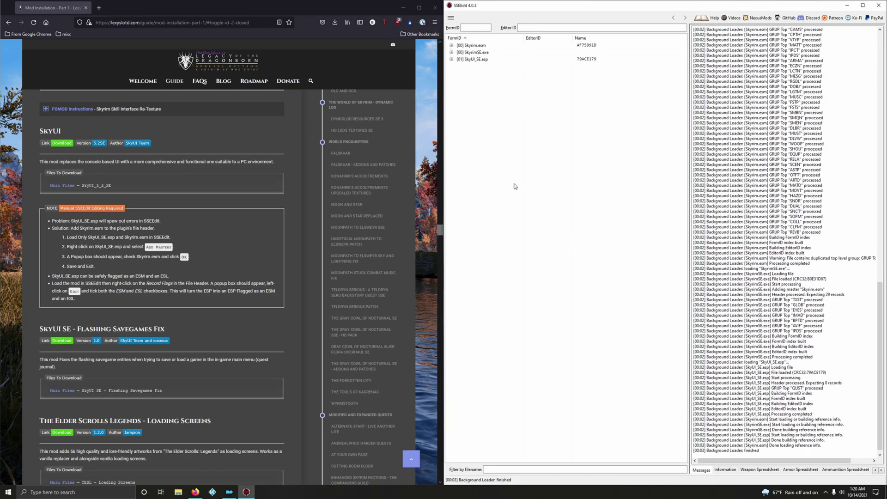
# Add Skyrim.esm as a master of SkyUI_SE.esp.
pyautogui.rightClick(474, 61)
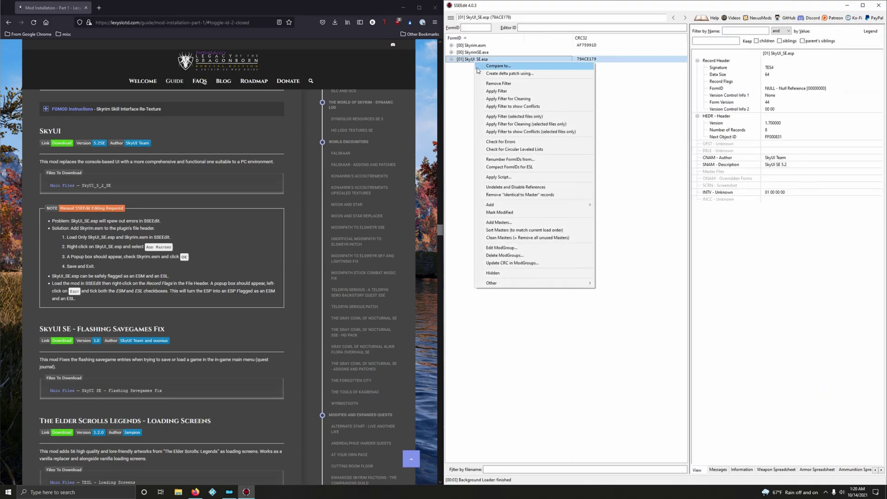
pyautogui.click(499, 223)
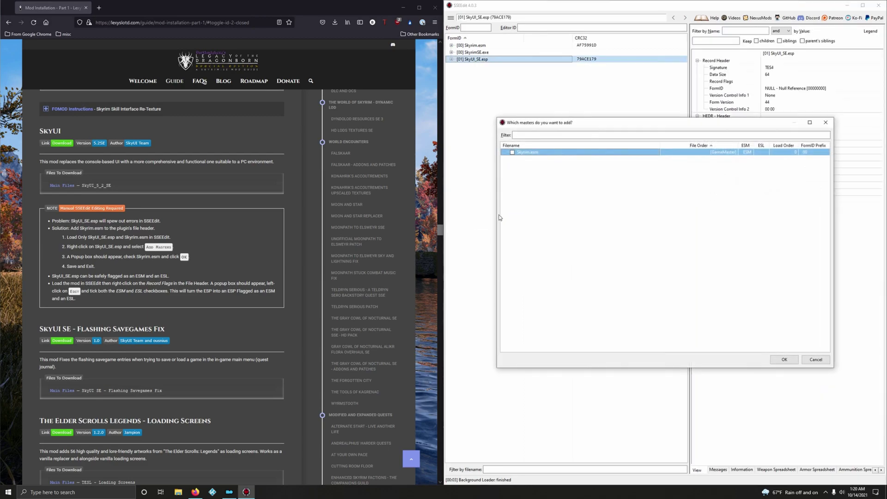
pyautogui.click(512, 152)
pyautogui.click(784, 359)
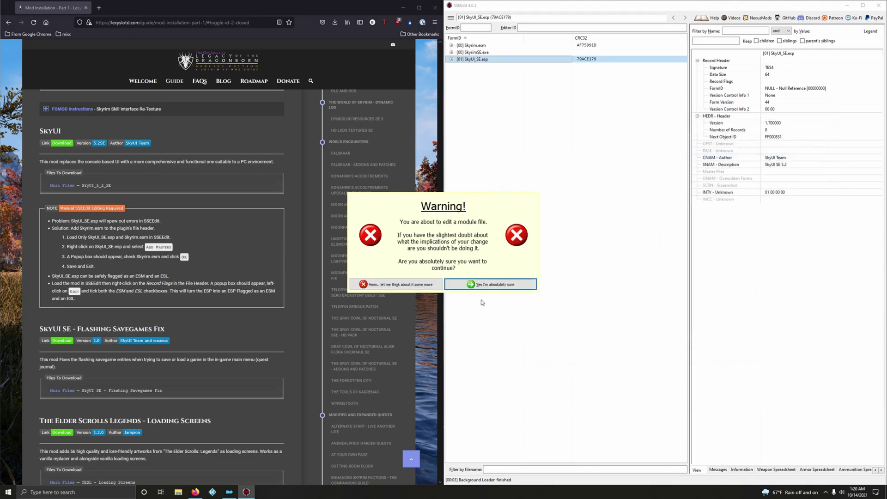
pyautogui.click(483, 284)
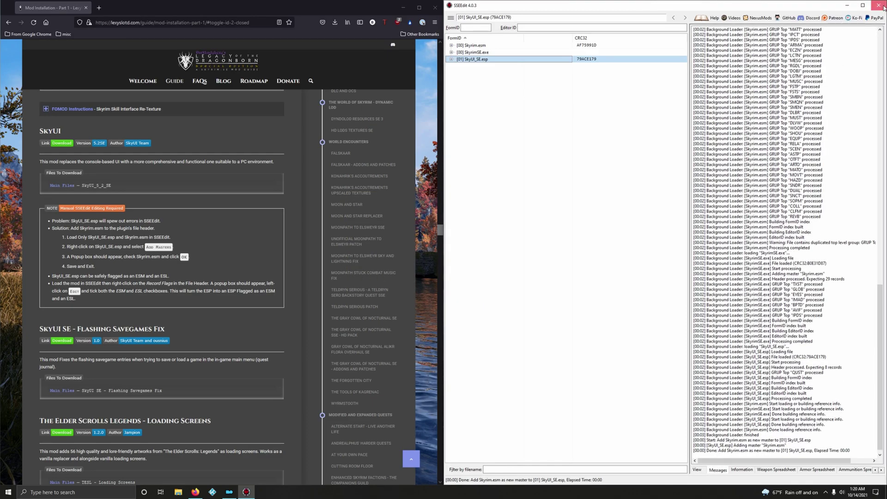
# Close SSEEdit and save SkyUI_SE.esp with backups turned off.
pyautogui.click(878, 5)
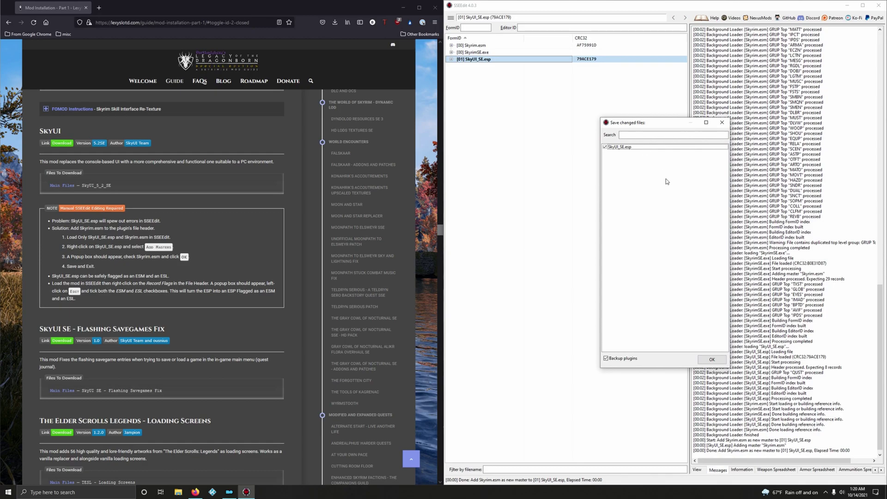
pyautogui.click(612, 361)
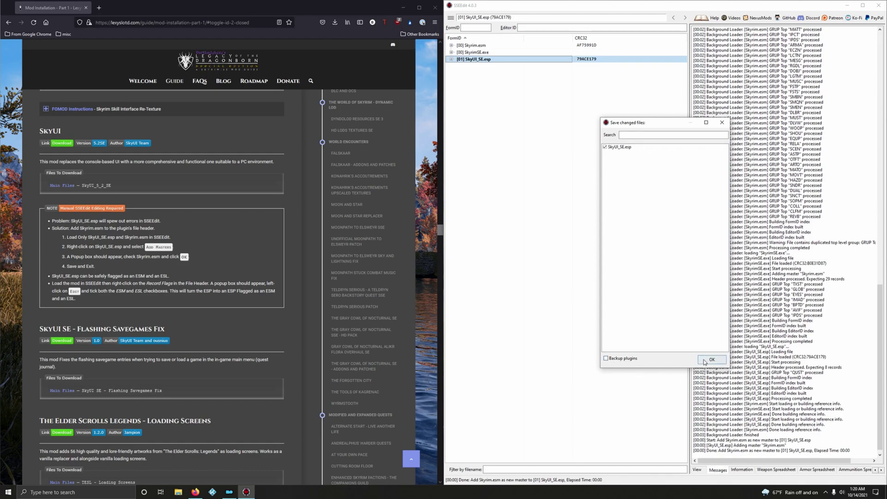
pyautogui.click(705, 360)
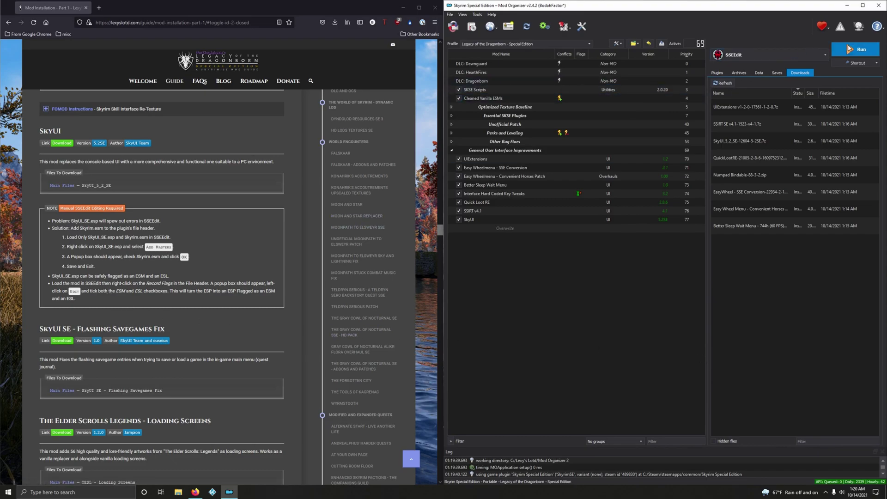
# Run SSEEdit with only SkyUI_SE.esp loaded and show its File Header record.
pyautogui.click(849, 48)
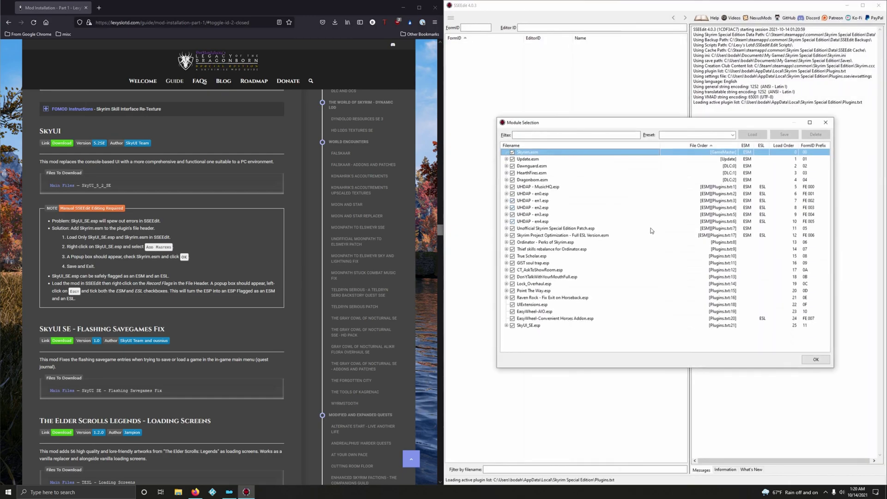
pyautogui.rightClick(567, 257)
pyautogui.click(576, 271)
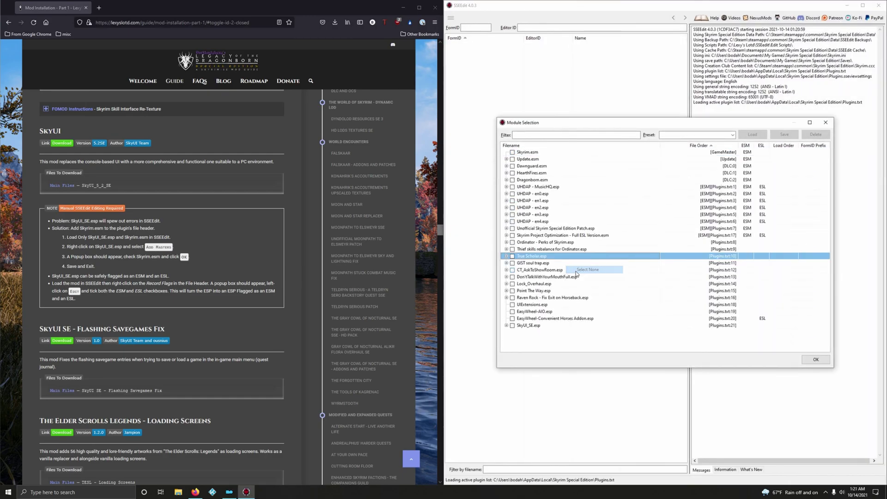
pyautogui.click(512, 325)
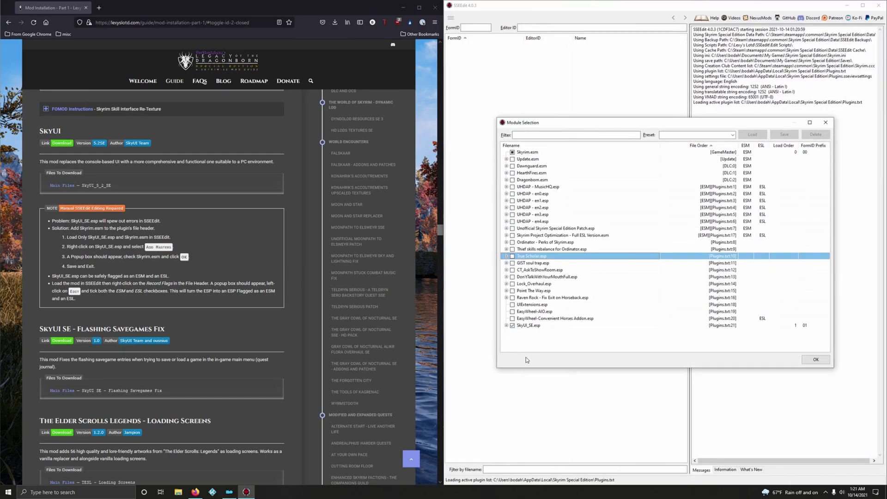
pyautogui.click(821, 360)
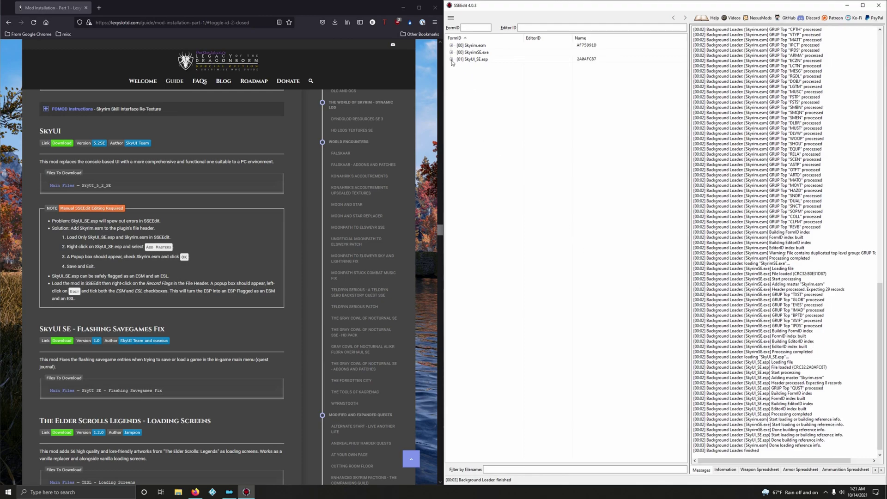
pyautogui.click(451, 59)
pyautogui.click(472, 67)
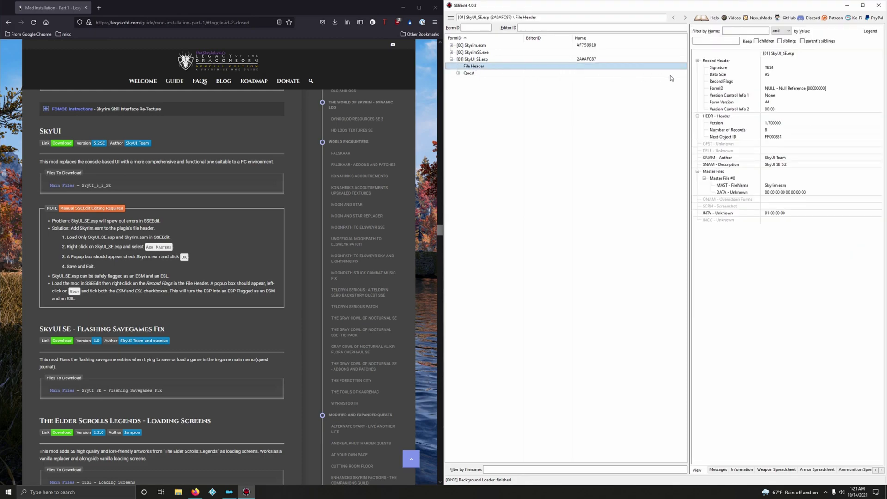
# Set the ESM and ESL record flags on the file header and save the plugin.
pyautogui.click(767, 82)
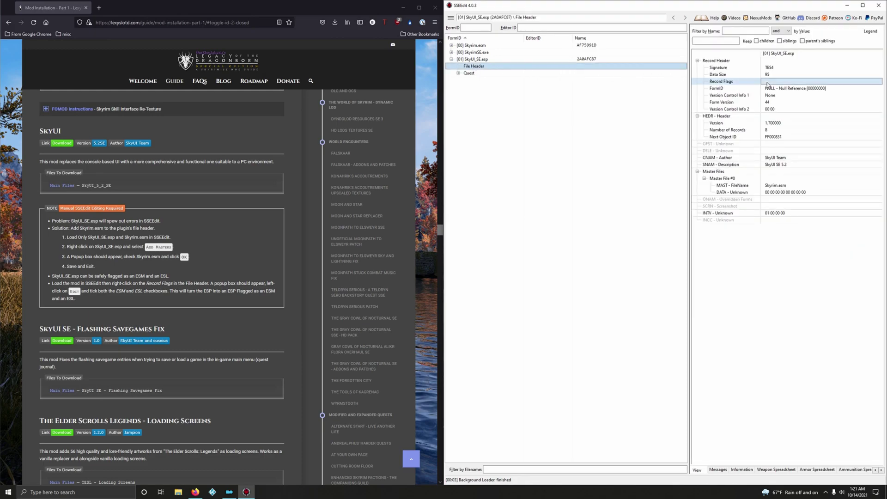
pyautogui.rightClick(767, 84)
pyautogui.click(773, 87)
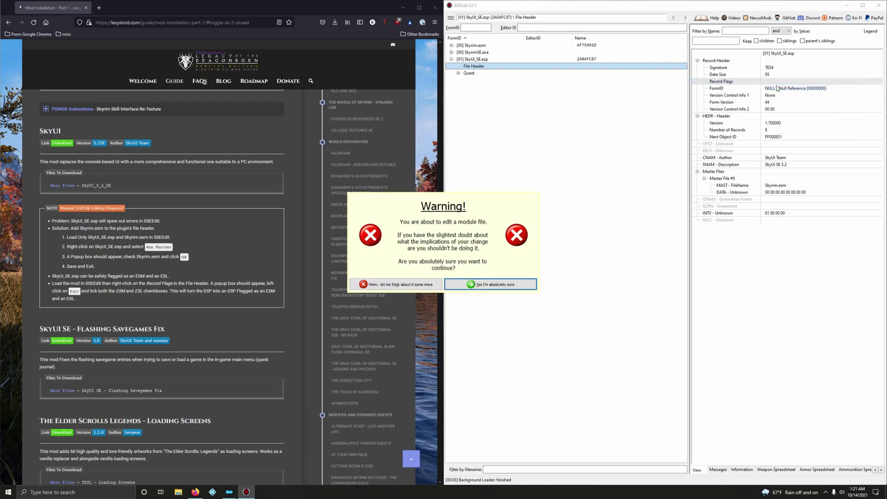
pyautogui.click(492, 284)
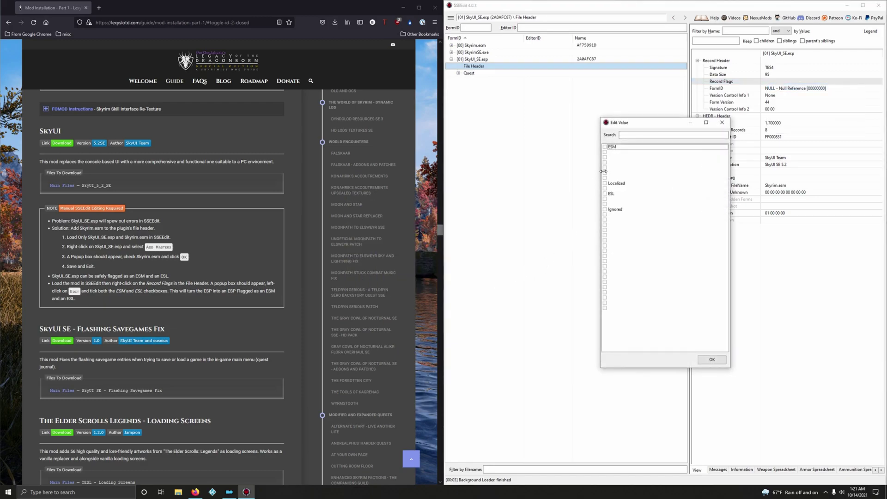
pyautogui.click(605, 148)
pyautogui.click(605, 194)
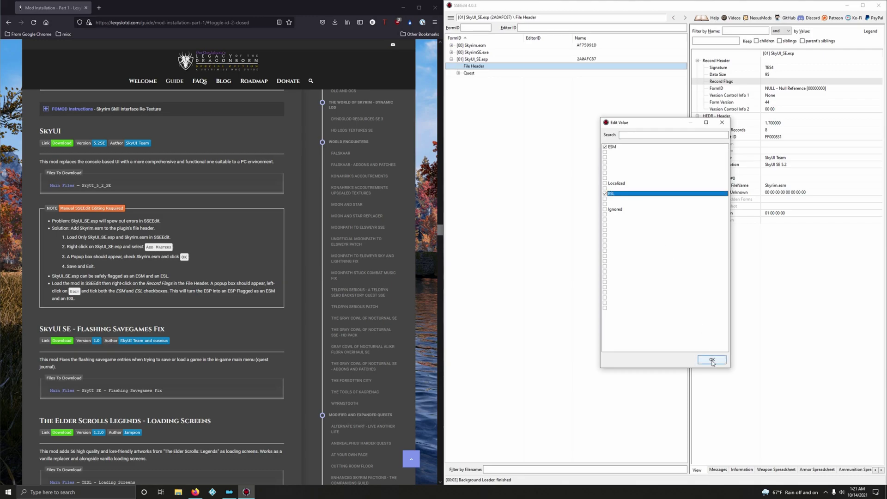
pyautogui.click(712, 360)
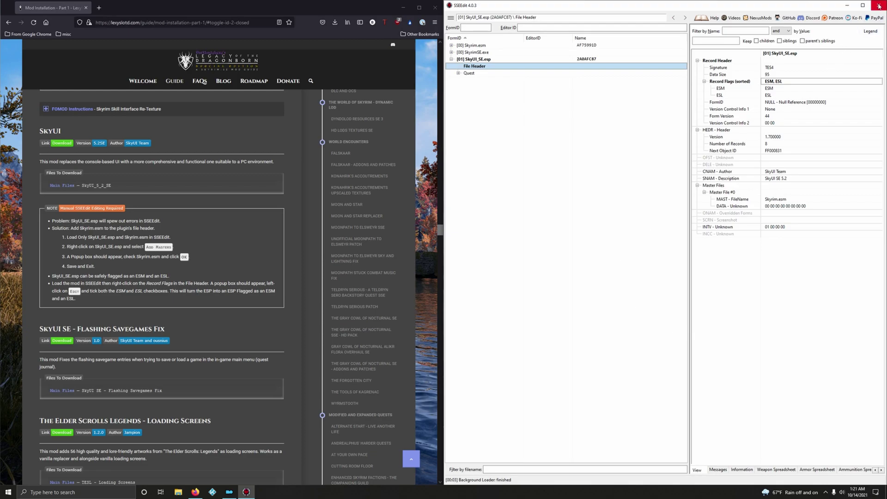
pyautogui.click(879, 7)
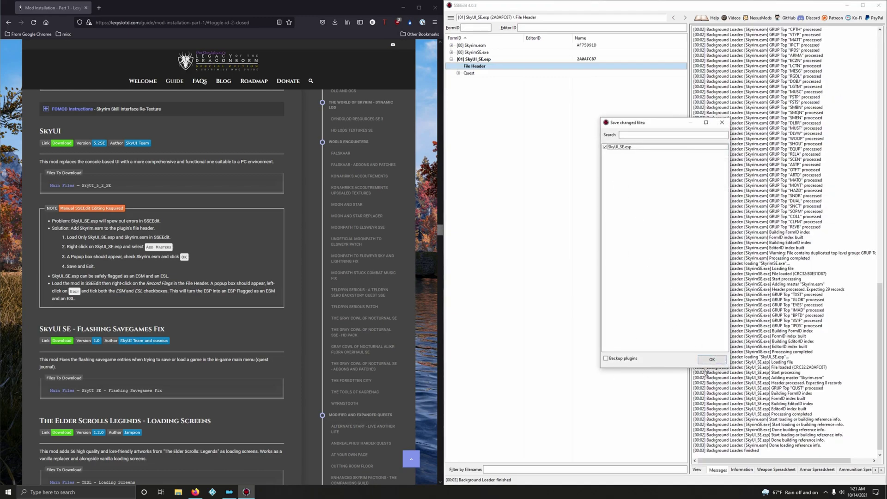
pyautogui.click(712, 359)
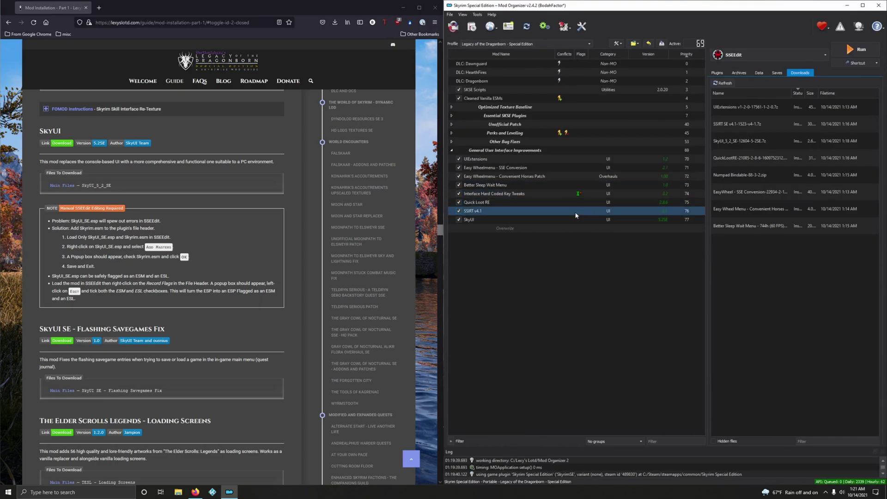
# Send the SkyUI SE - Flashing Savegames Fix main file from Nexus to Mod Organizer.
pyautogui.scroll(-2, 285, 241)
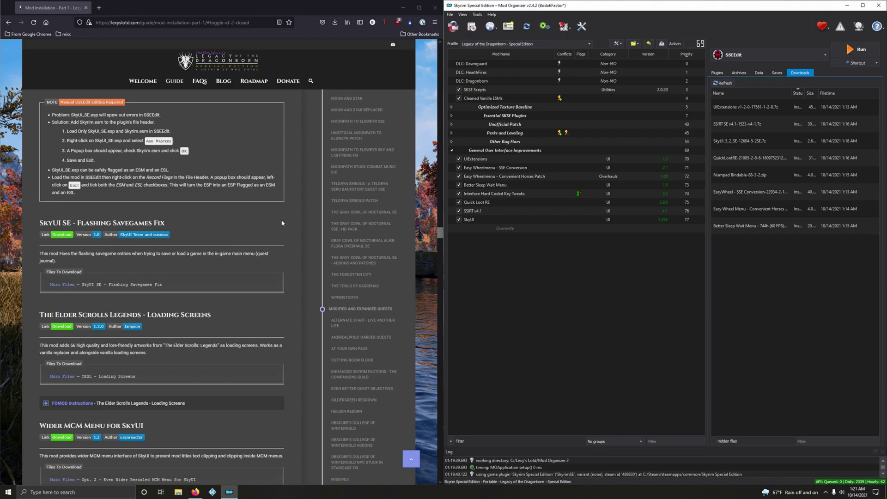
pyautogui.scroll(2, 133, 296)
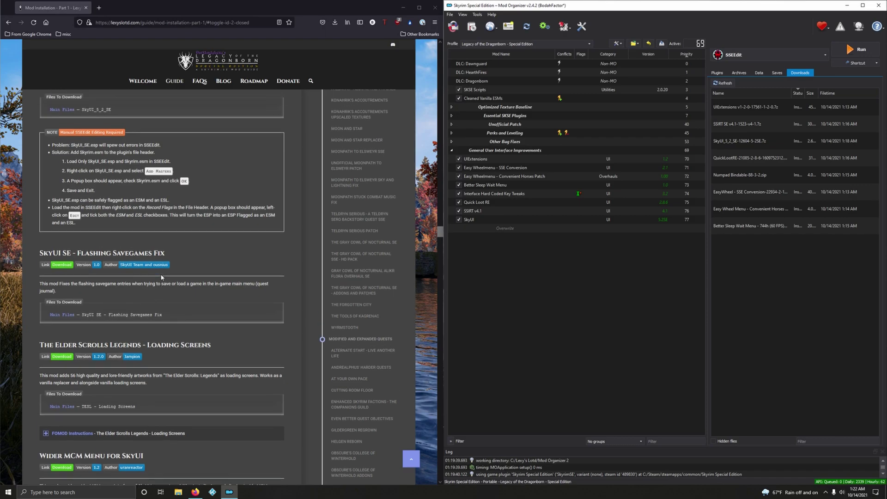
pyautogui.click(65, 275)
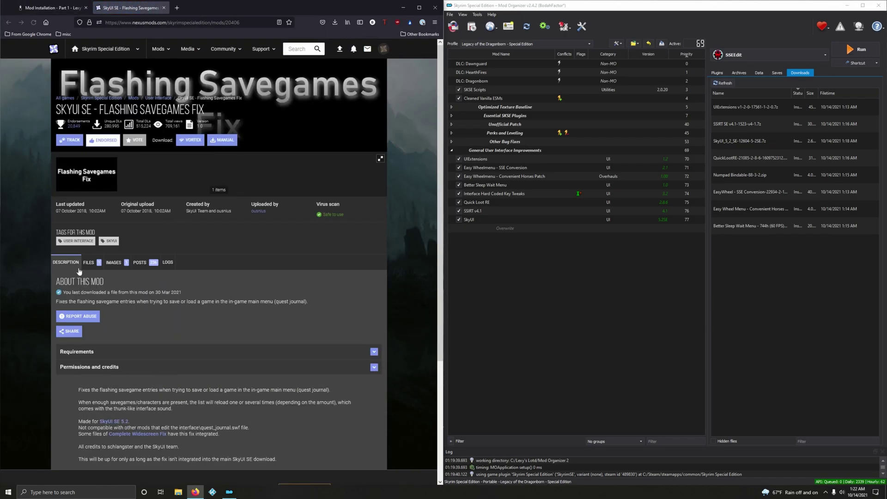
pyautogui.click(88, 263)
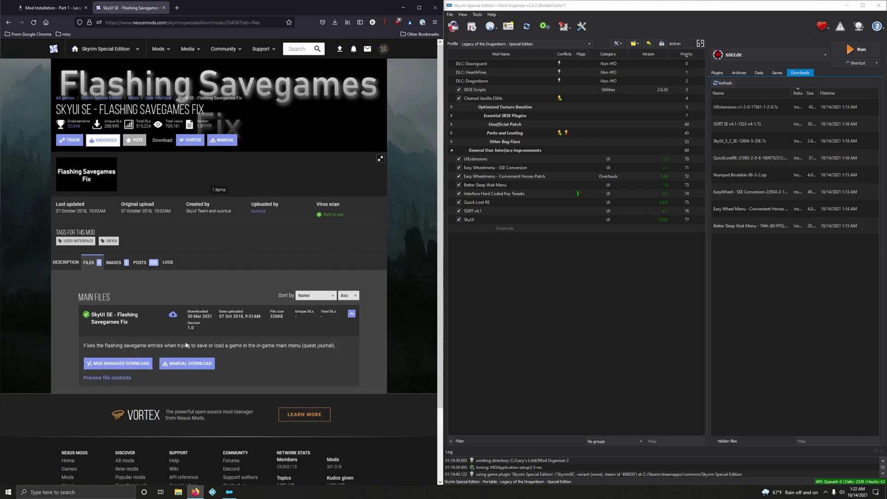
pyautogui.click(117, 363)
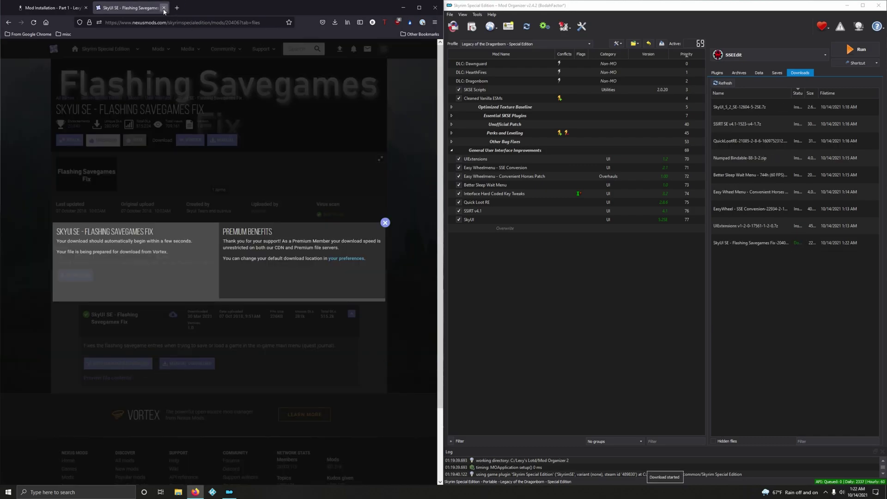
pyautogui.click(163, 8)
# Quick-install Flashing Savegames Fix 1.0 and enable it at priority 78.
pyautogui.doubleClick(750, 247)
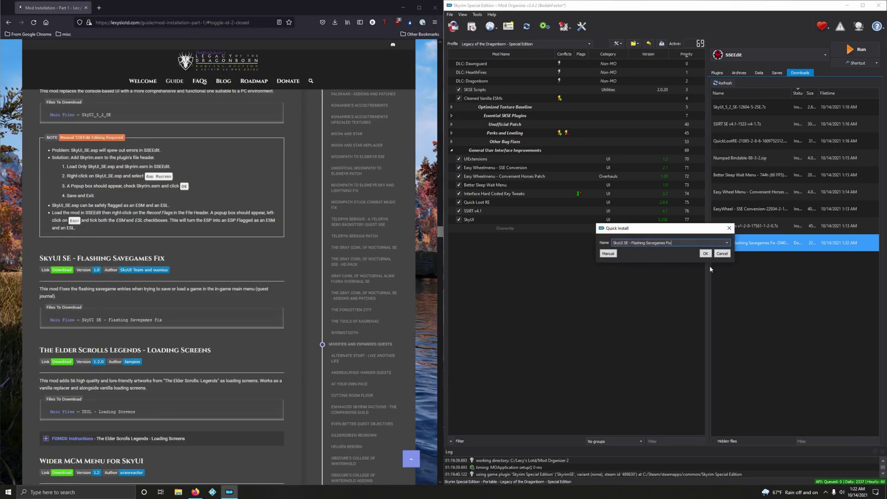
pyautogui.click(707, 250)
pyautogui.click(459, 228)
pyautogui.scroll(-3, 315, 315)
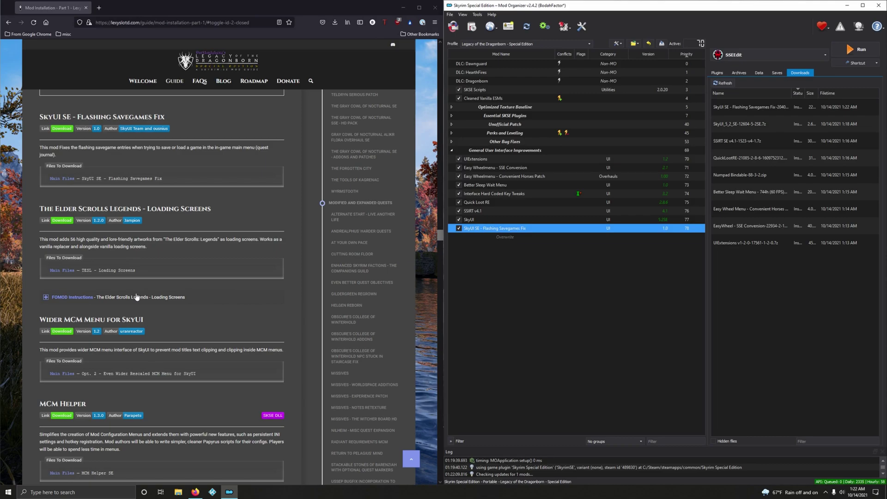
# Send The Elder Scrolls Legends - Loading Screens file from Nexus to Mod Organizer.
pyautogui.click(64, 223)
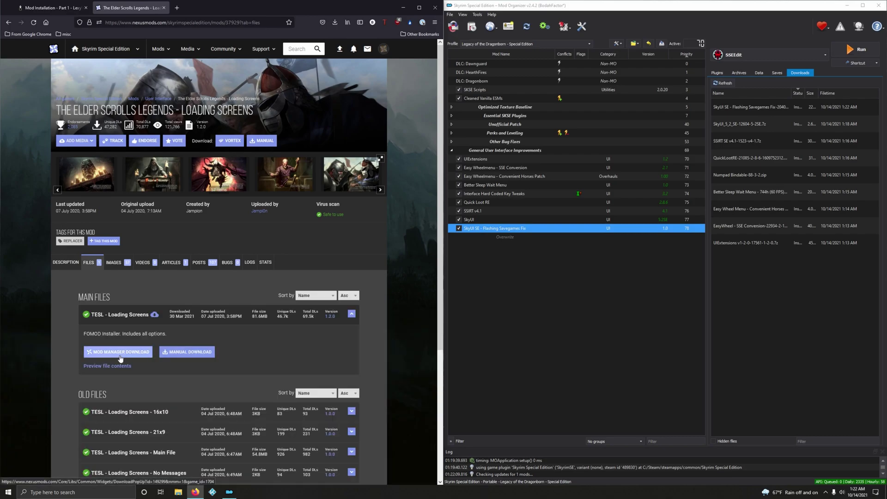
pyautogui.click(115, 352)
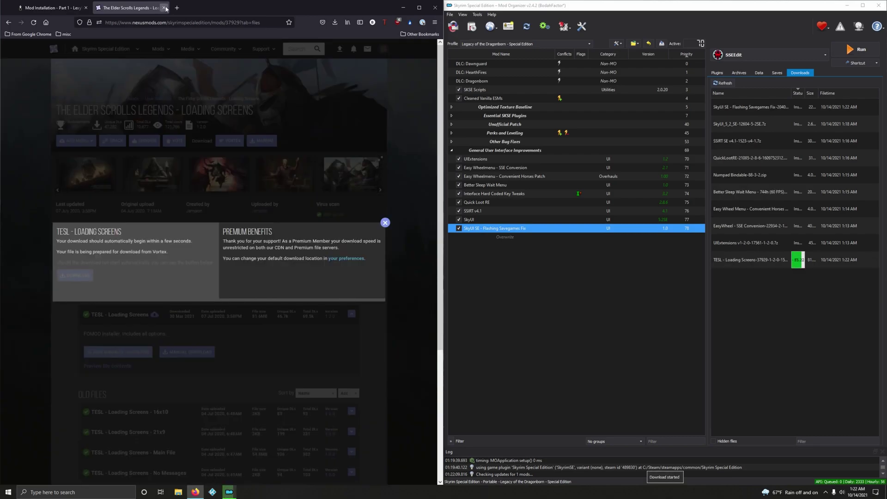
pyautogui.click(164, 7)
pyautogui.scroll(-3, 242, 368)
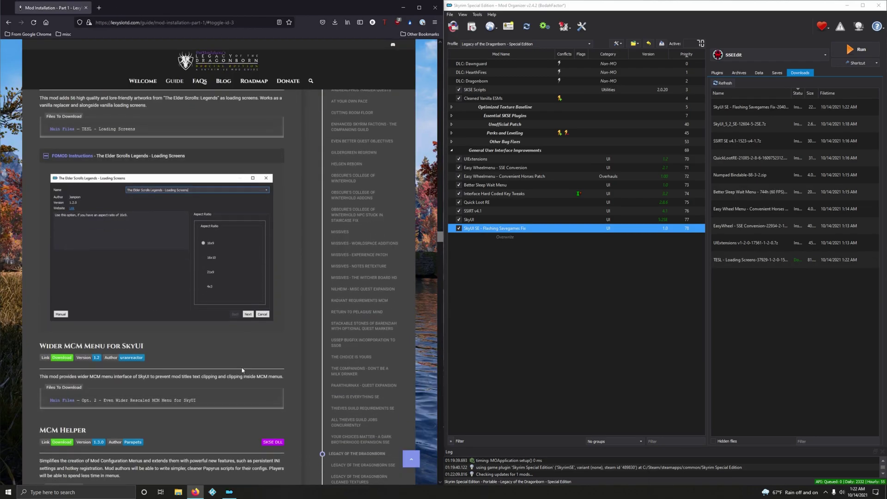
# Install Loading Screens 1.2 with 16x9 aspect ratio and 50% loading screen frequency.
pyautogui.doubleClick(759, 260)
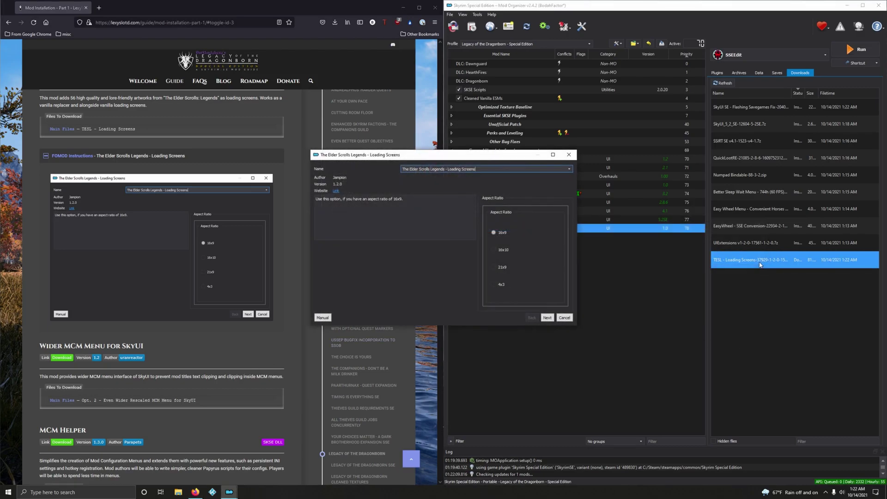
pyautogui.moveTo(468, 160); pyautogui.dragTo(637, 164)
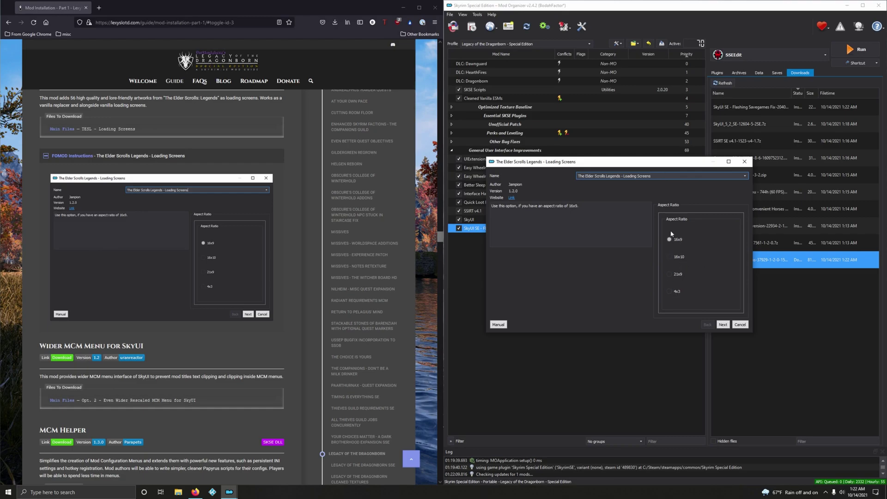
pyautogui.click(722, 325)
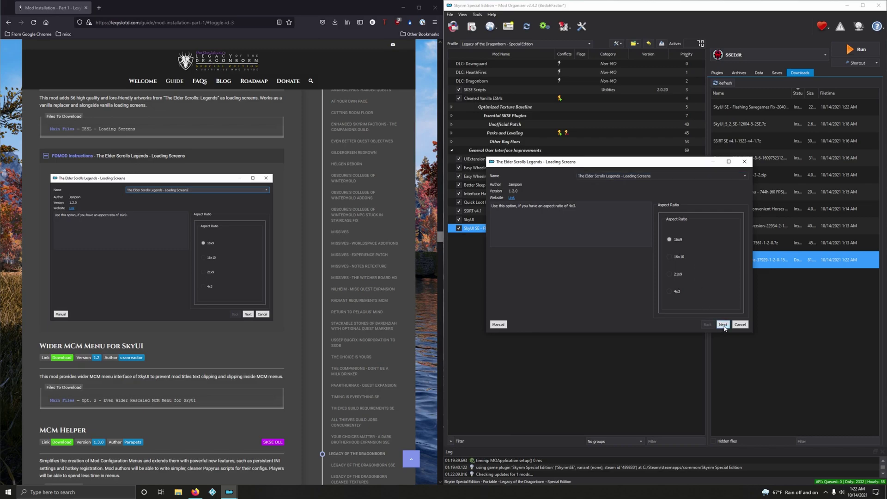
pyautogui.click(265, 258)
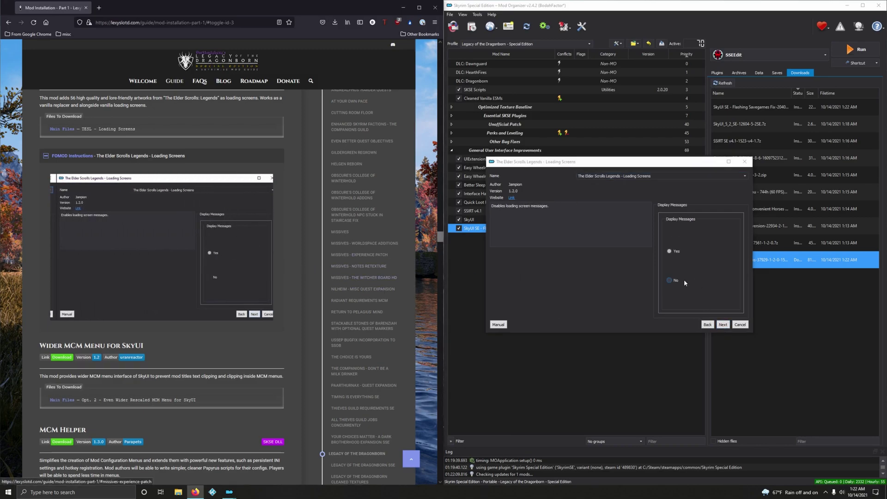
pyautogui.click(723, 324)
pyautogui.click(263, 256)
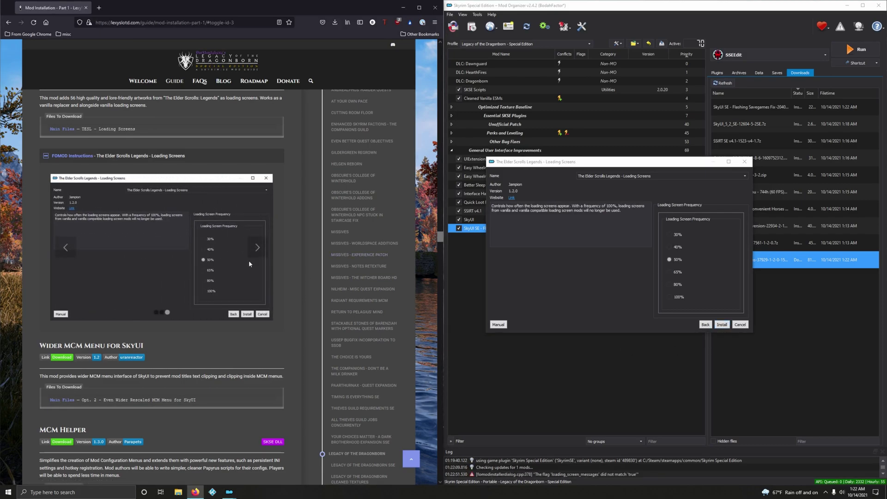
pyautogui.click(722, 325)
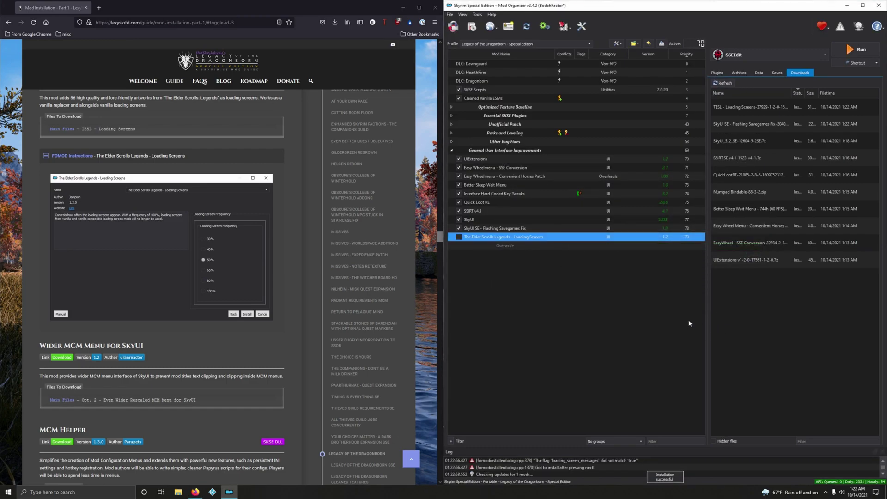
# Enable the Loading Screens mod and send Wider MCM Menu's Opt. 2 file to Mod Organizer.
pyautogui.click(176, 156)
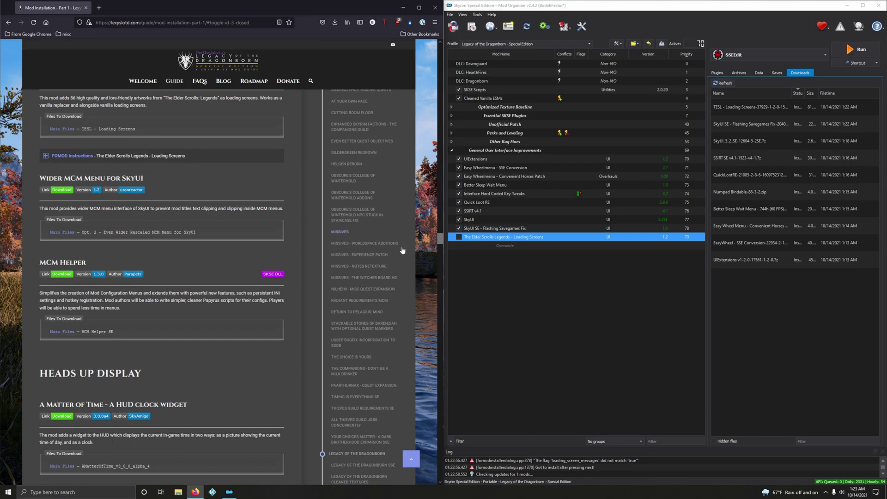
pyautogui.click(459, 237)
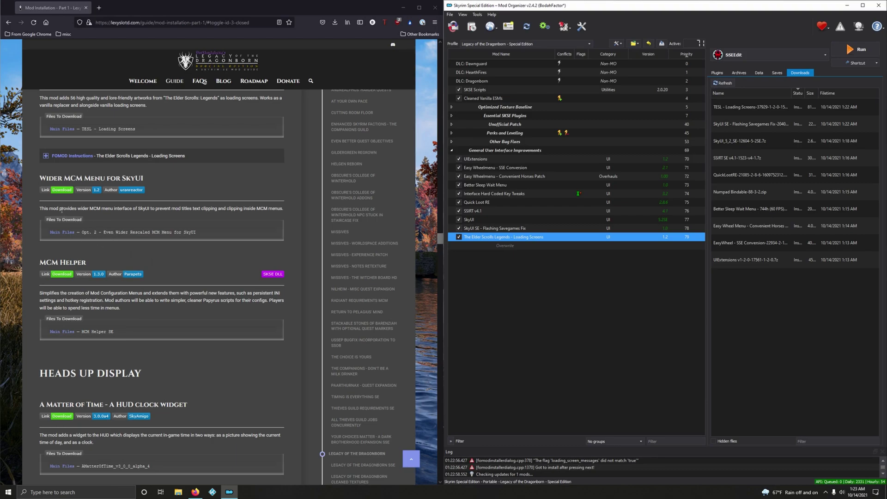
pyautogui.click(62, 190)
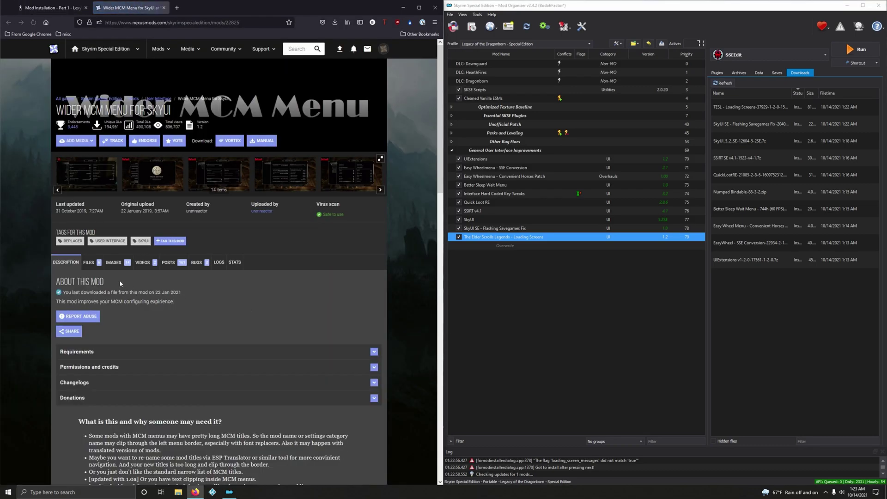
pyautogui.click(94, 262)
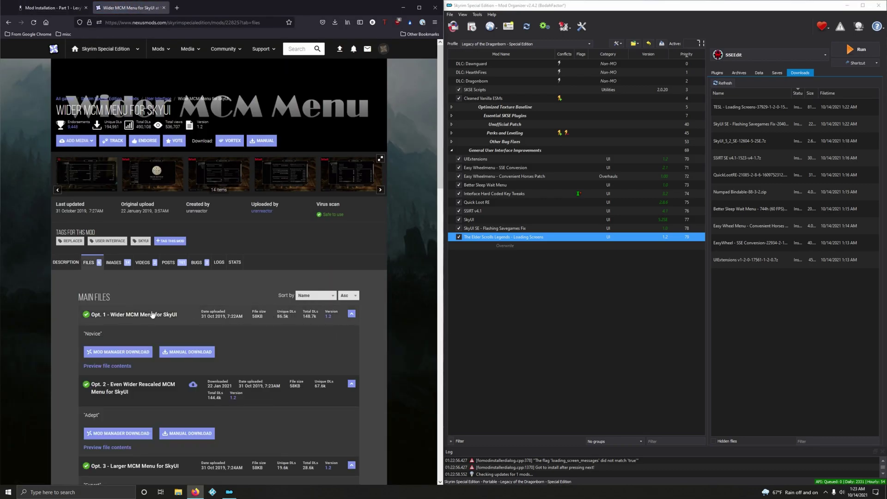
pyautogui.scroll(-3, 277, 319)
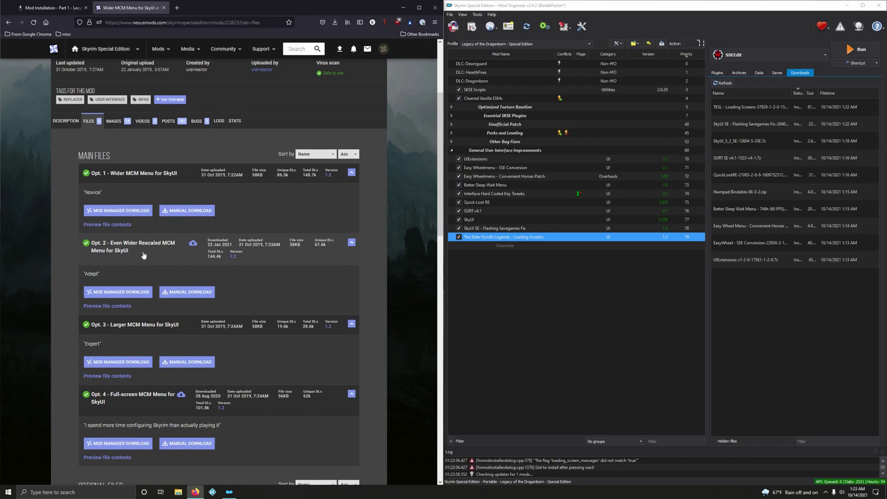
pyautogui.click(121, 297)
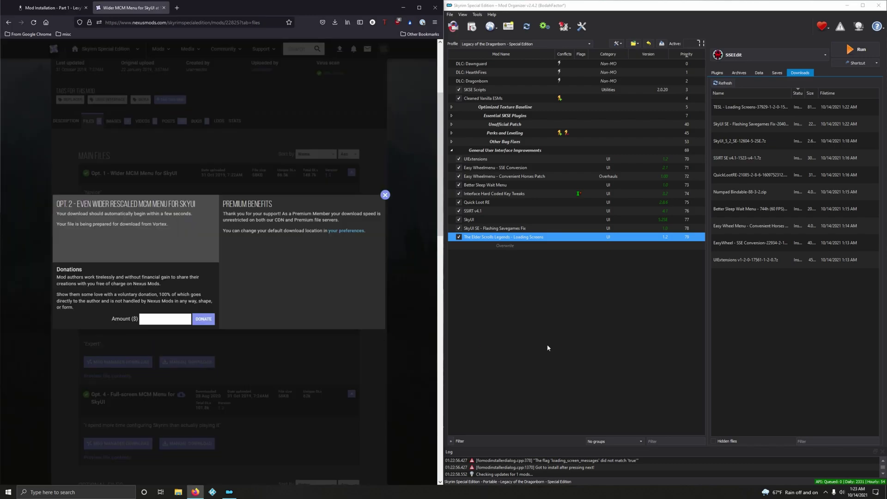
# Quick-install Wider MCM Menu for SkyUI 1.2 and enable it at priority 80.
pyautogui.click(392, 198)
pyautogui.hotkey('ctrl', 'w')
pyautogui.doubleClick(725, 277)
pyautogui.press('Return')
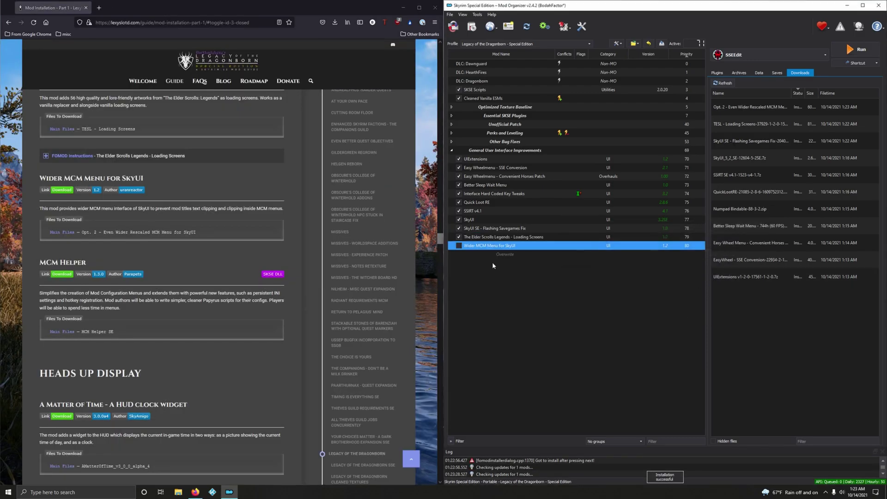
pyautogui.click(459, 245)
pyautogui.scroll(-3, 289, 381)
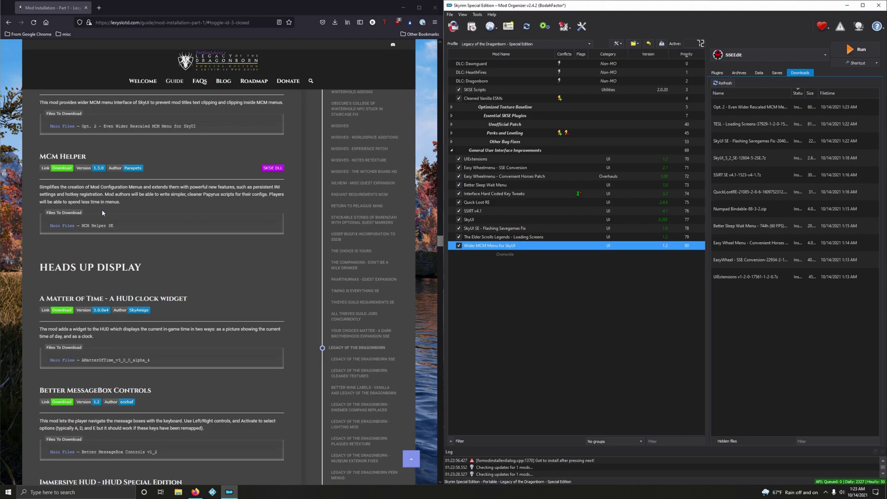
# Download MCM Helper SE from Nexus and quick-install it as MCM Helper.
pyautogui.click(61, 168)
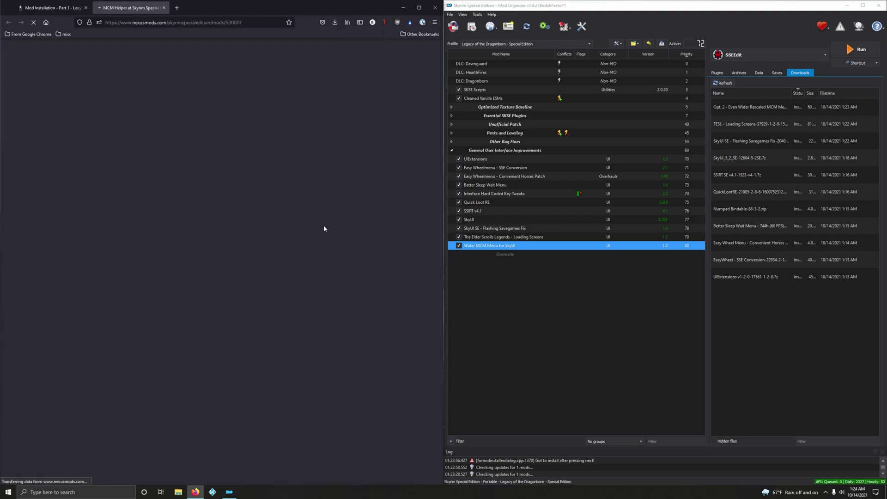
pyautogui.scroll(-3, 251, 291)
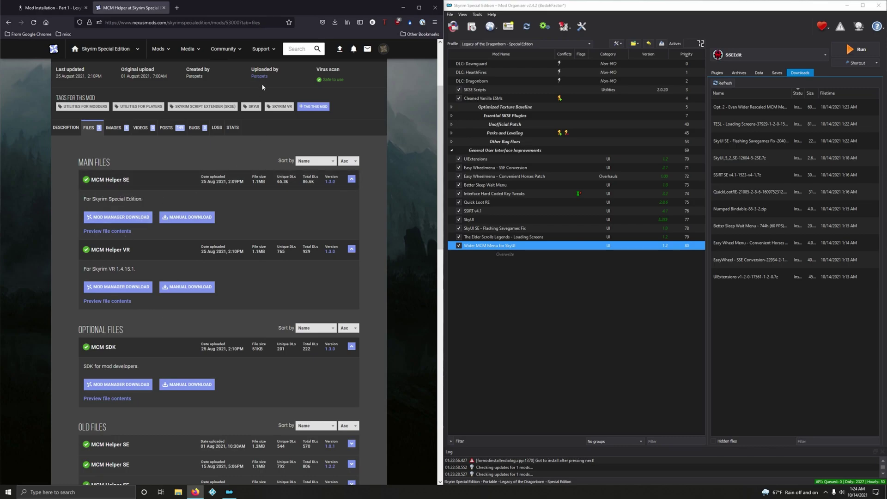
pyautogui.click(124, 221)
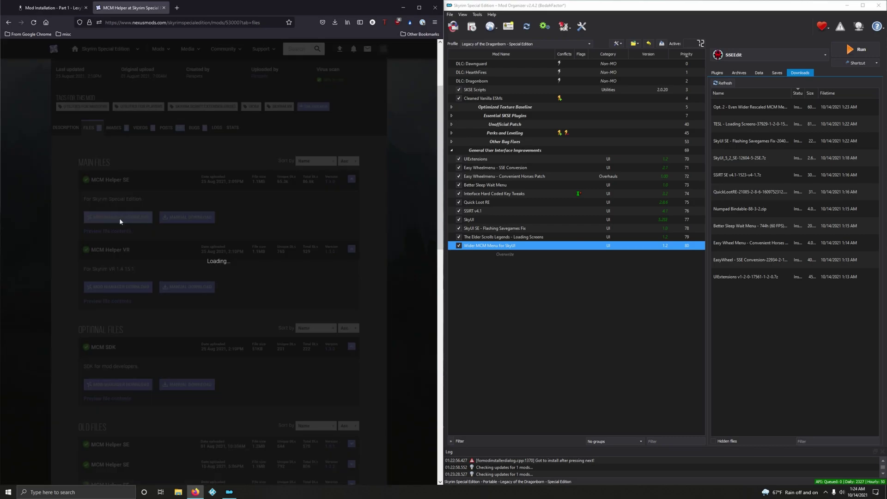
pyautogui.click(74, 231)
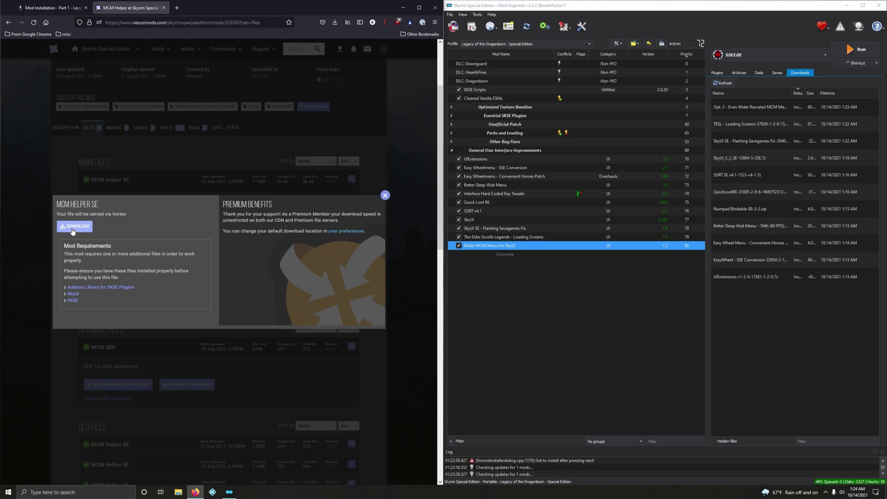
pyautogui.click(164, 7)
pyautogui.doubleClick(737, 301)
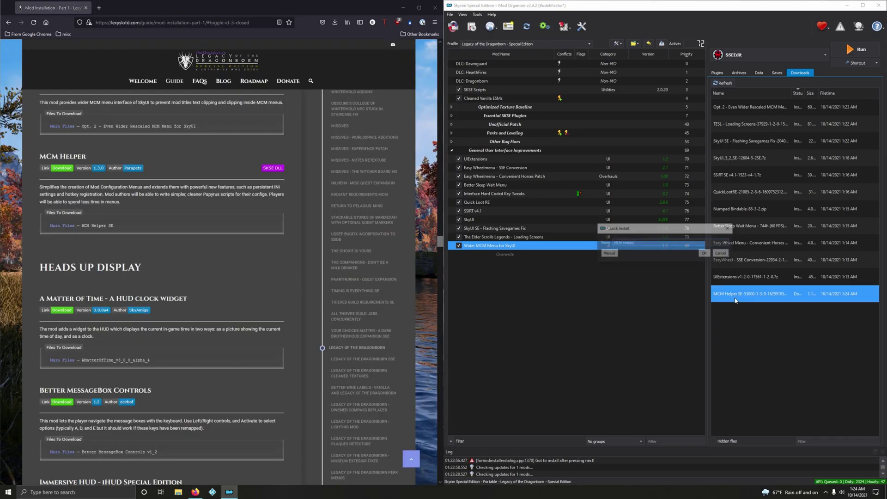
pyautogui.click(704, 253)
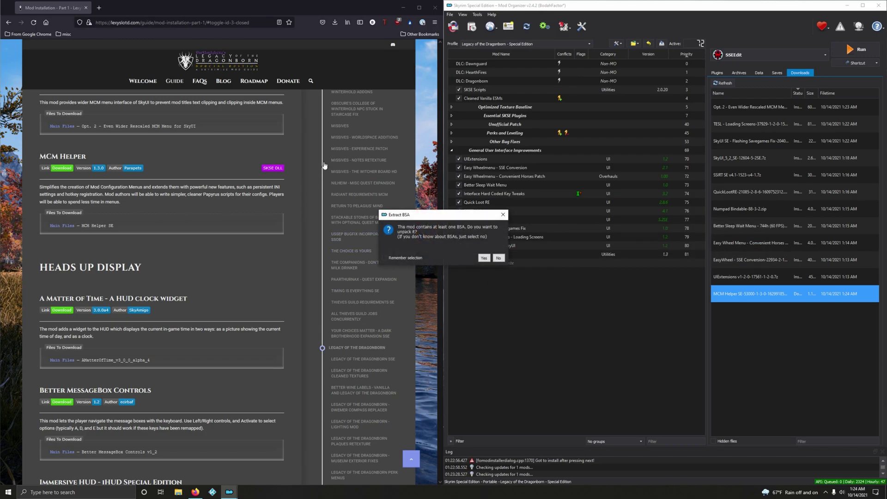
# Answer the BSA extraction prompt, enable MCM Helper 1.2, and delete all installed downloads.
pyautogui.click(498, 258)
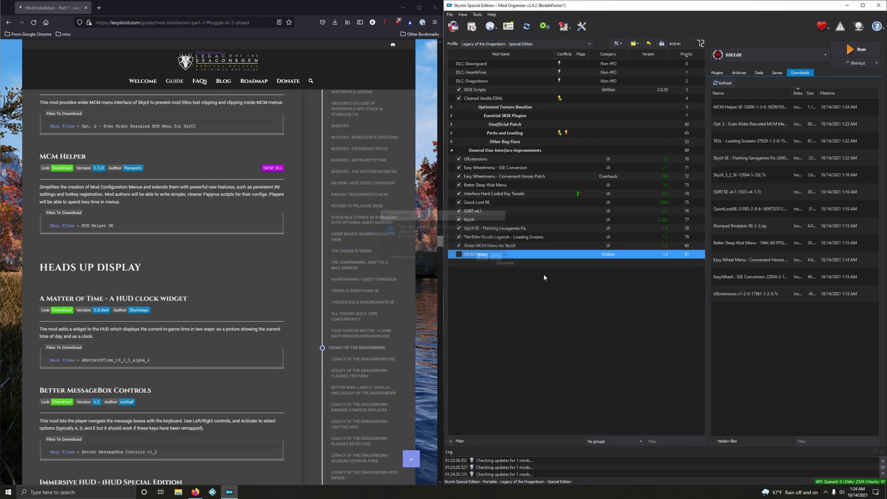
pyautogui.click(459, 254)
pyautogui.rightClick(788, 215)
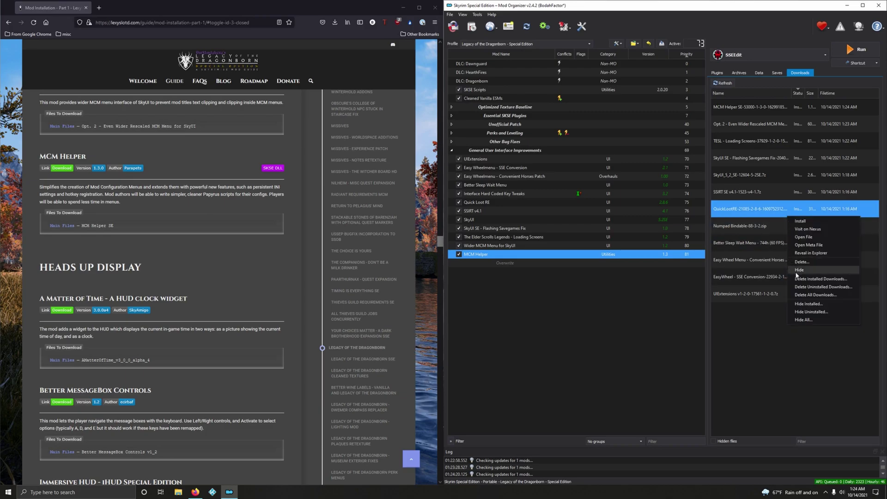
pyautogui.click(822, 278)
pyautogui.click(493, 254)
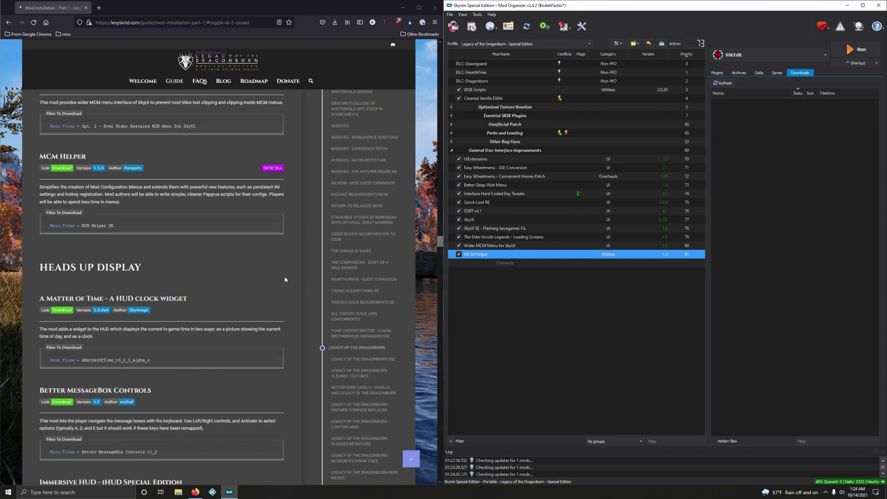
pyautogui.scroll(-3, 285, 276)
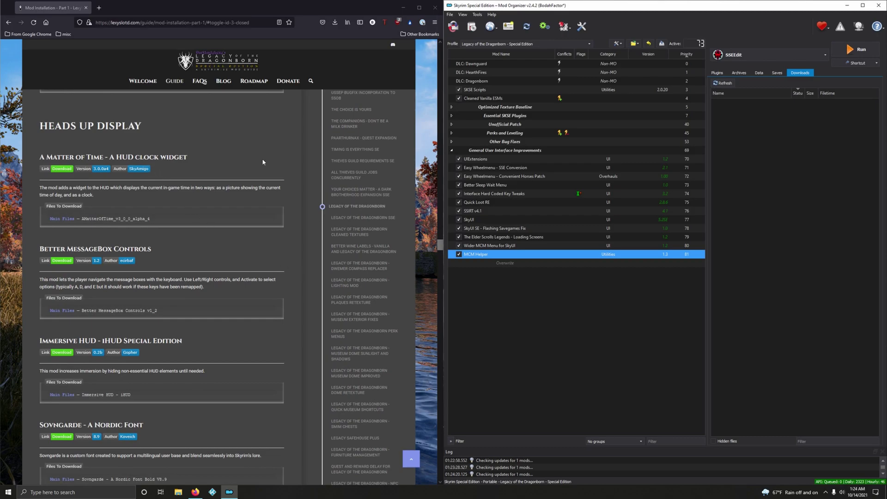